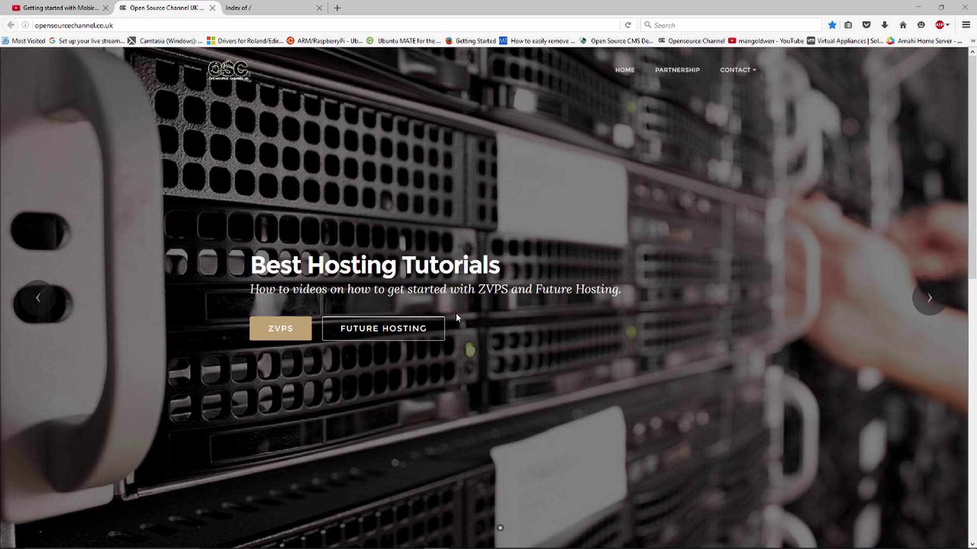
Review the comments under the YouTube tutorial video.
left_click(72, 8)
scroll(432, 247, "up", 5)
scroll(209, 124, "down", 4)
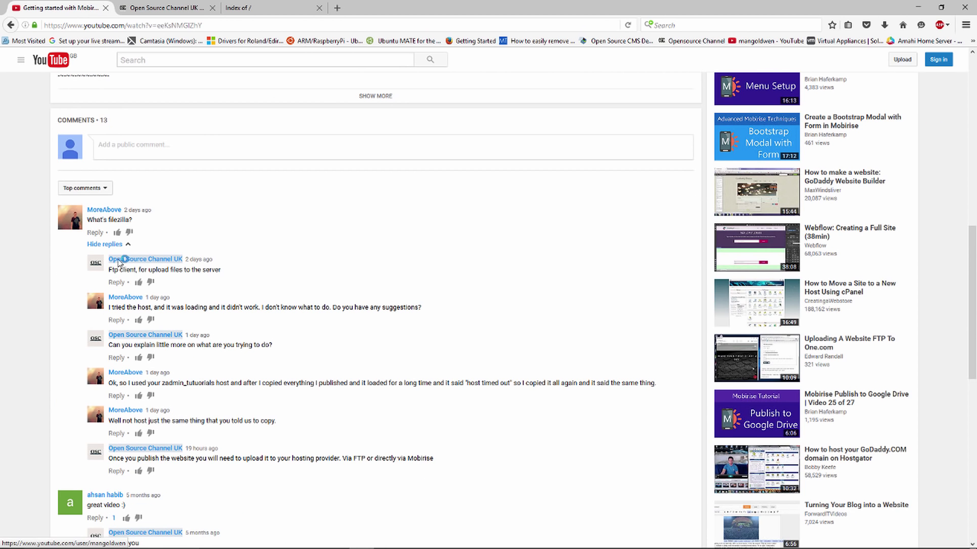
scroll(222, 312, "up", 10)
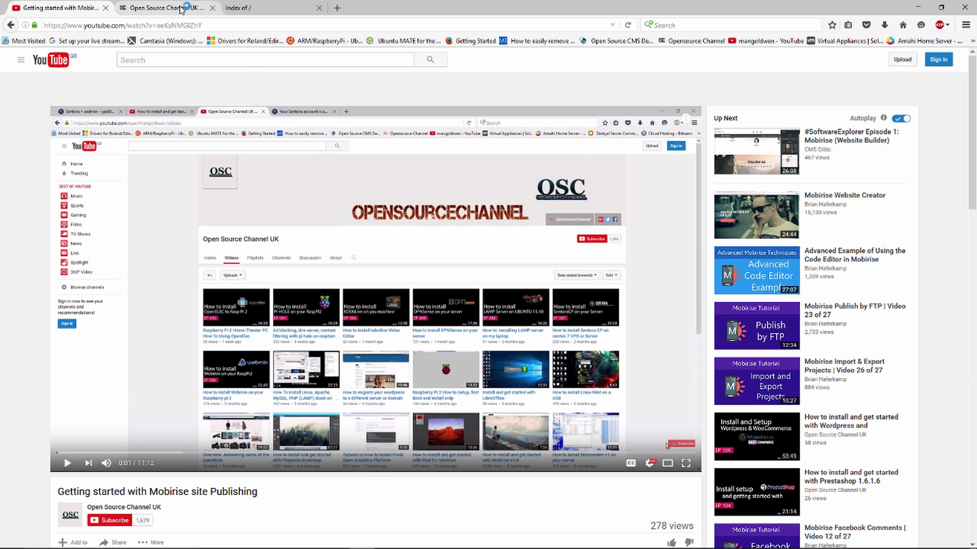
Check the server's Index of / listing, its domain, and the live Open Source Channel site.
left_click(246, 7)
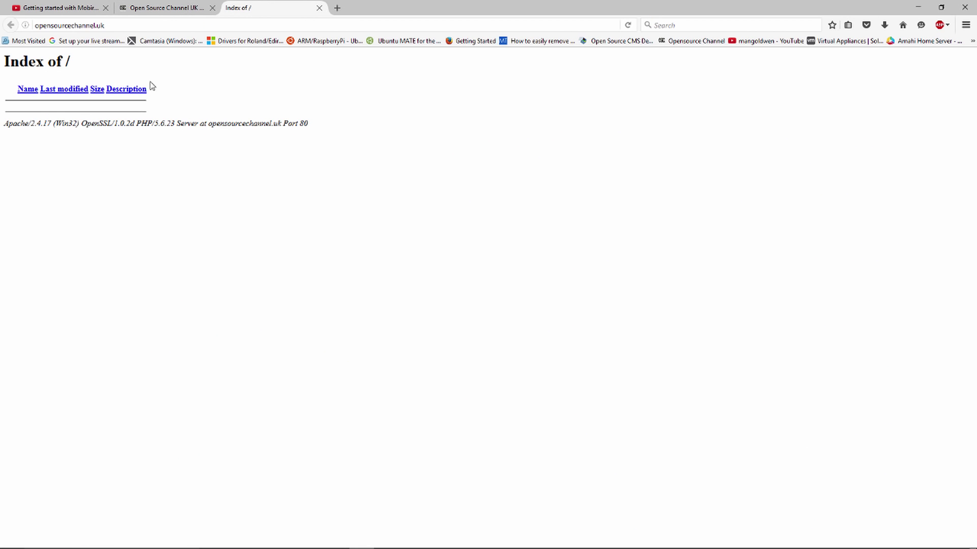
left_click(94, 25)
left_click_drag(113, 25, 20, 24)
left_click(144, 7)
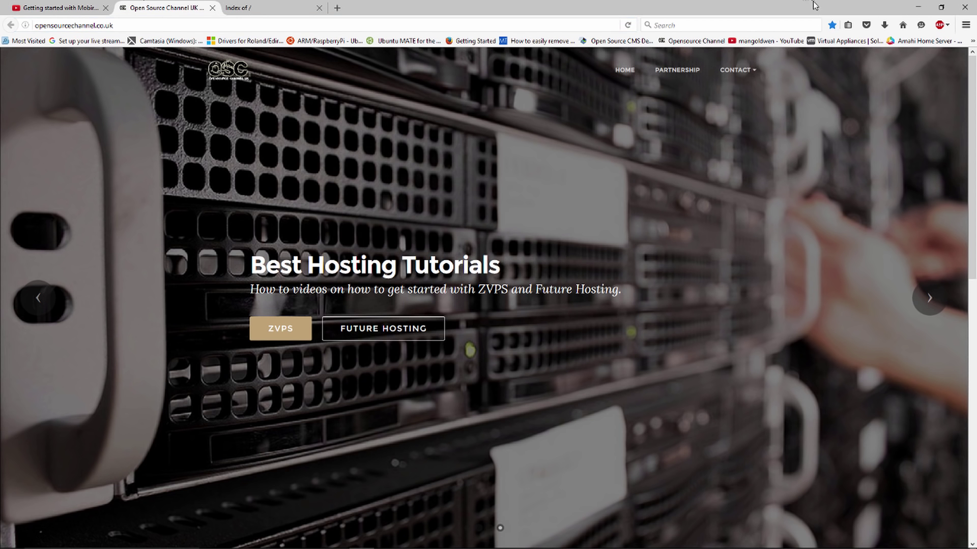
Minimize Firefox to reveal the Windows desktop.
right_click(809, 25)
left_click(918, 10)
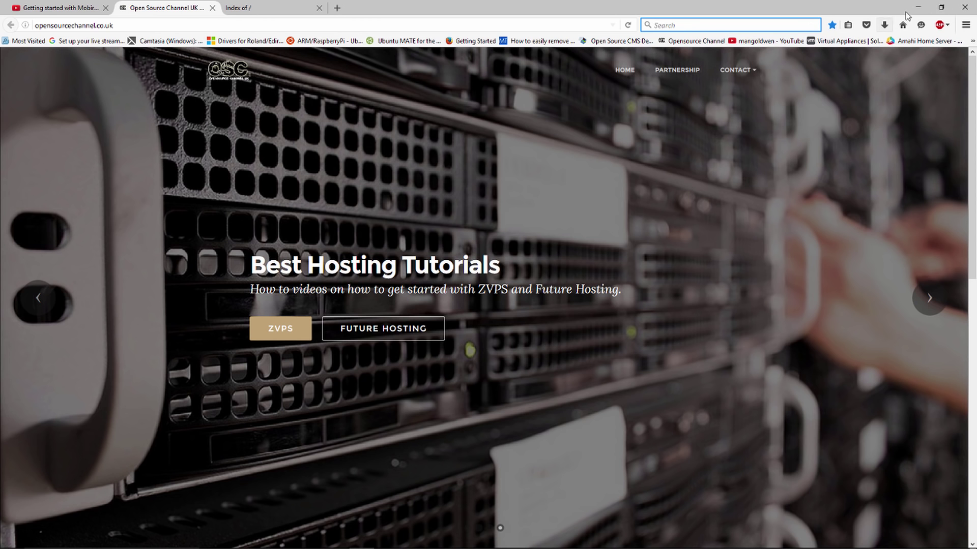
left_click(918, 11)
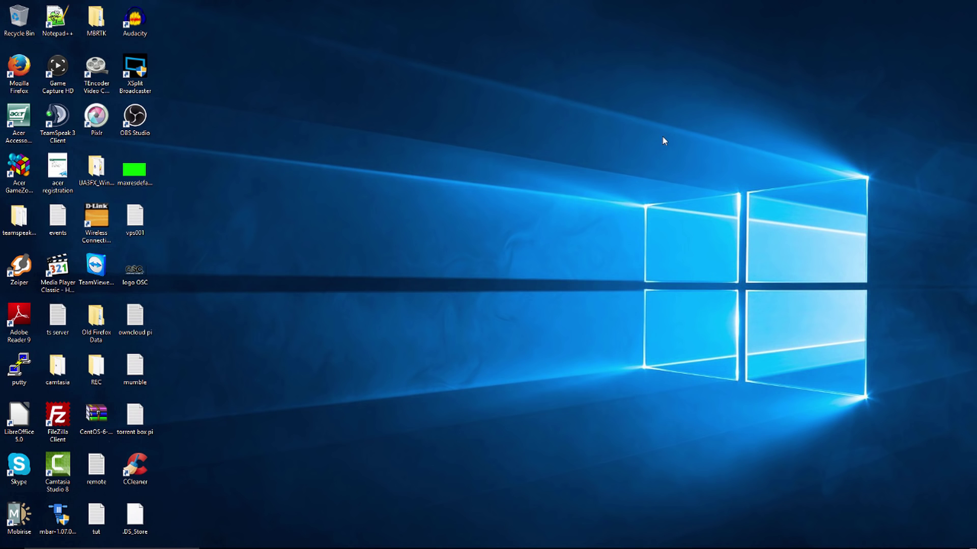
Launch Mobirise and submit the account e-mail to sign up or log in.
double_click(19, 516)
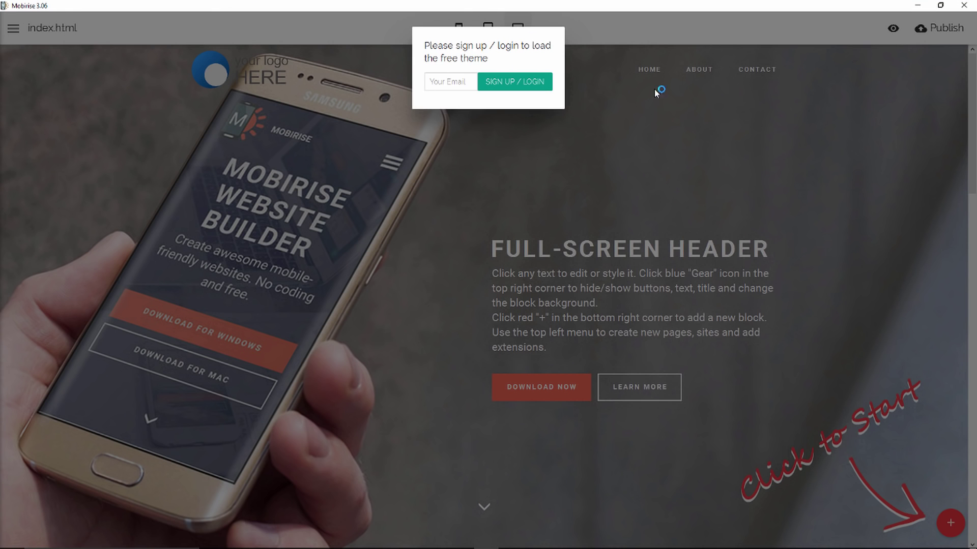
left_click(450, 83)
left_click(509, 87)
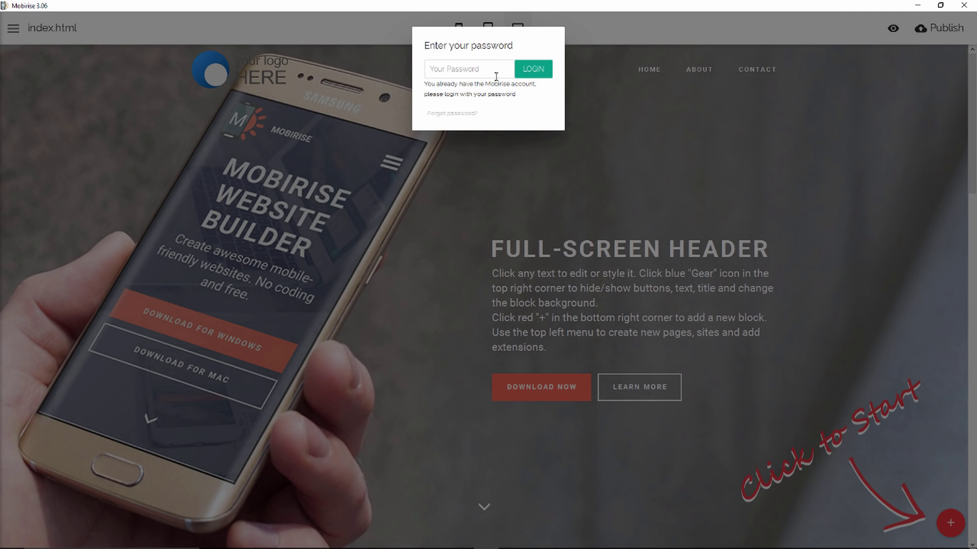
Enter the account password, correct it after rejection, and confirm the successful sign-in.
left_click(492, 75)
type("••••••••••")
key("Return")
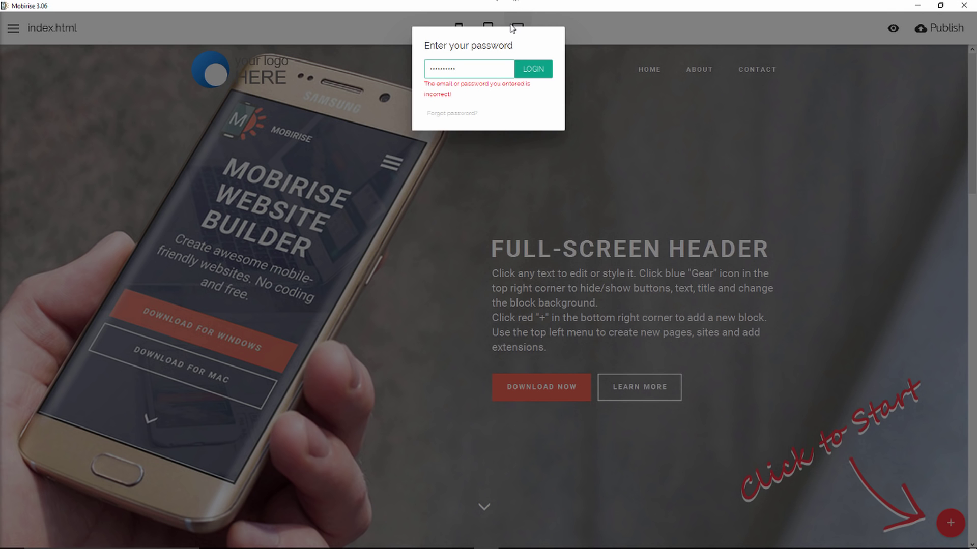
key("BackSpace")
key("BackSpace")
key("BackSpace")
key("BackSpace")
key("BackSpace")
key("BackSpace")
key("BackSpace")
key("BackSpace")
key("BackSpace")
key("BackSpace")
key("Return")
type("•••")
type("••••")
key("Return")
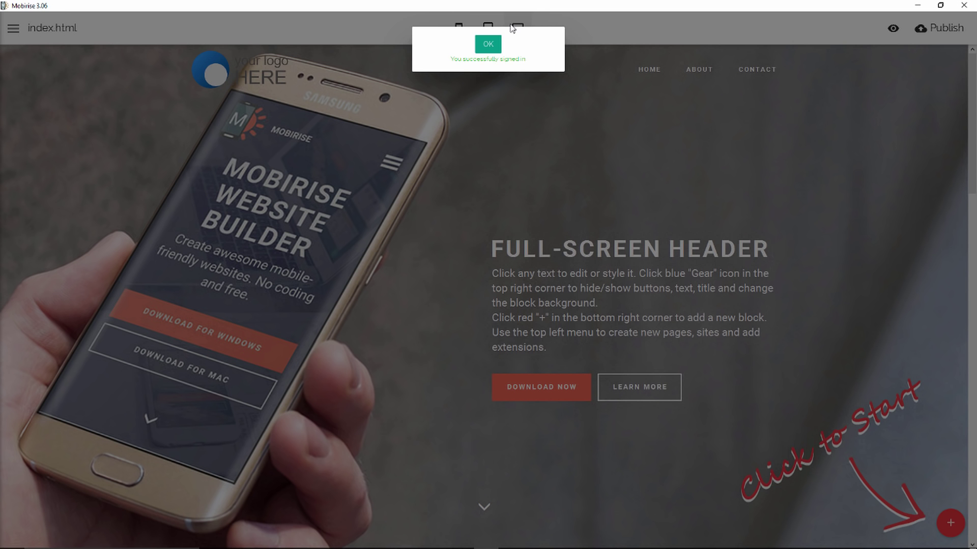
left_click(488, 44)
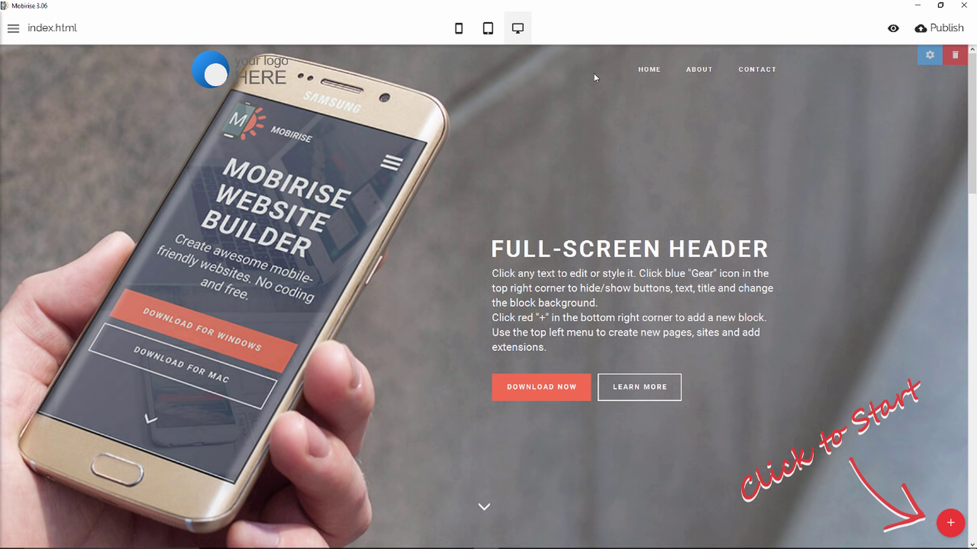
Scroll through the starter page's sections.
scroll(587, 106, "down", 10)
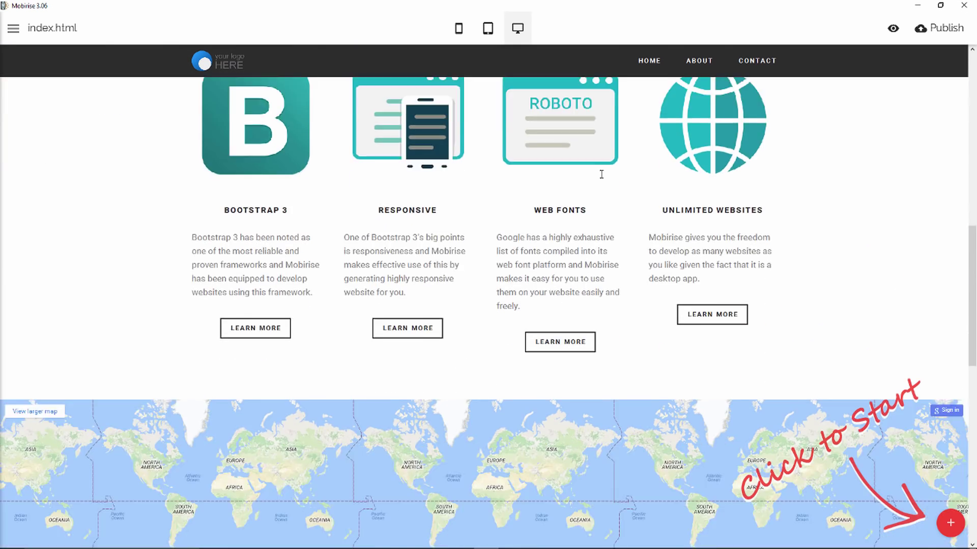
scroll(601, 176, "down", 8)
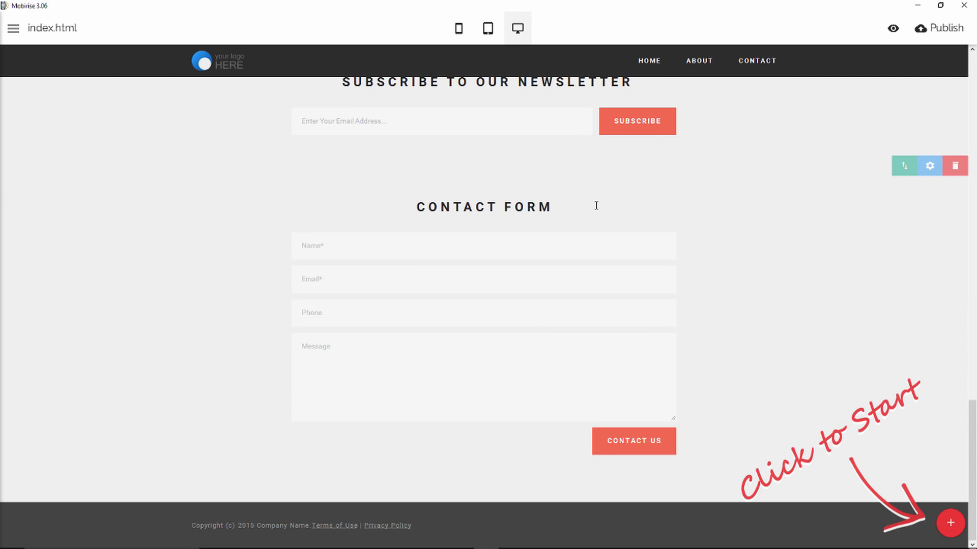
scroll(596, 209, "up", 5)
scroll(598, 204, "up", 4)
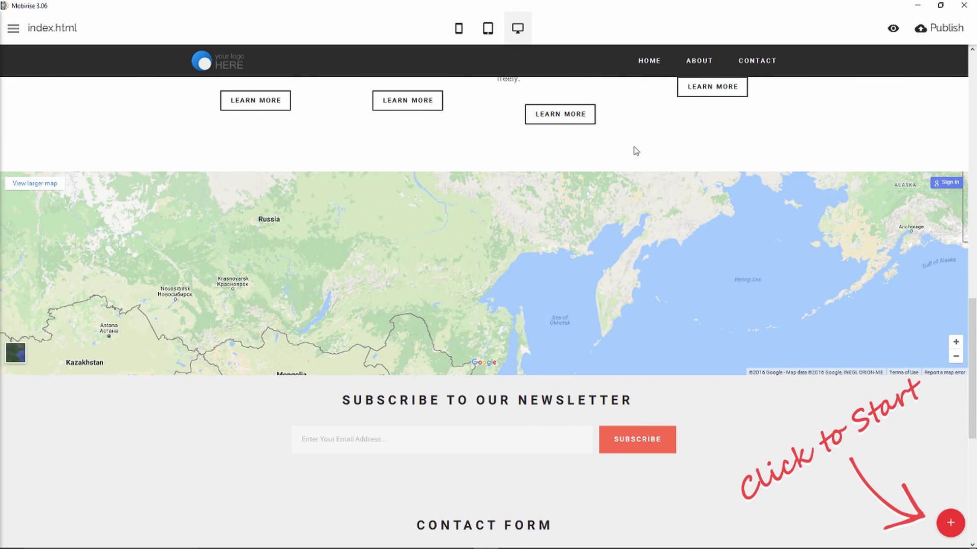
scroll(634, 148, "up", 7)
scroll(636, 149, "up", 8)
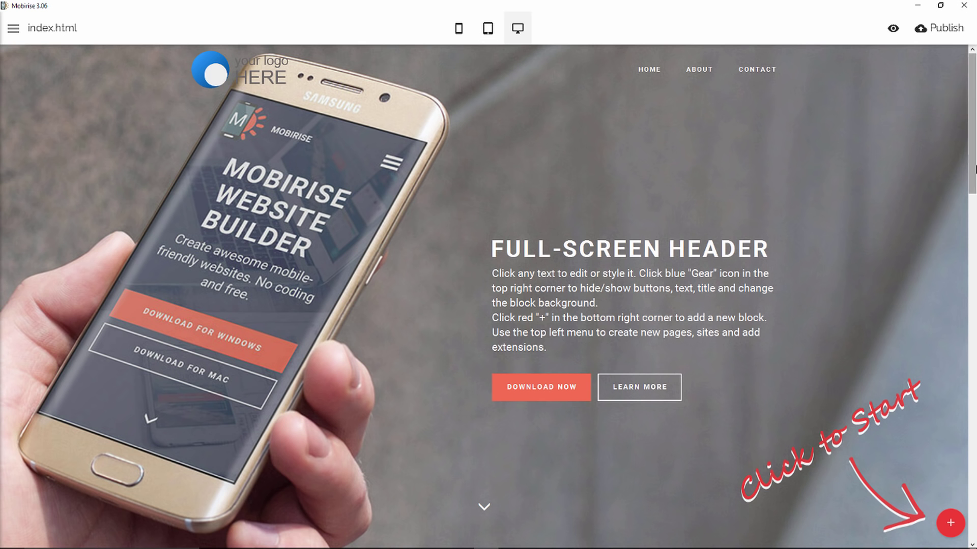
scroll(957, 336, "down", 10)
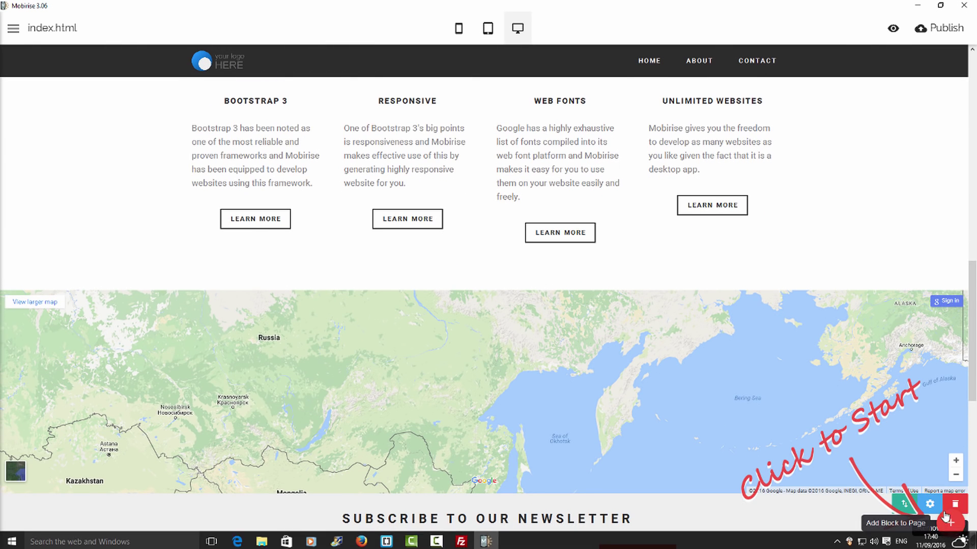
Open the Blocks panel and browse the menu, header and slider blocks.
left_click(950, 522)
scroll(948, 260, "down", 10)
scroll(948, 259, "down", 15)
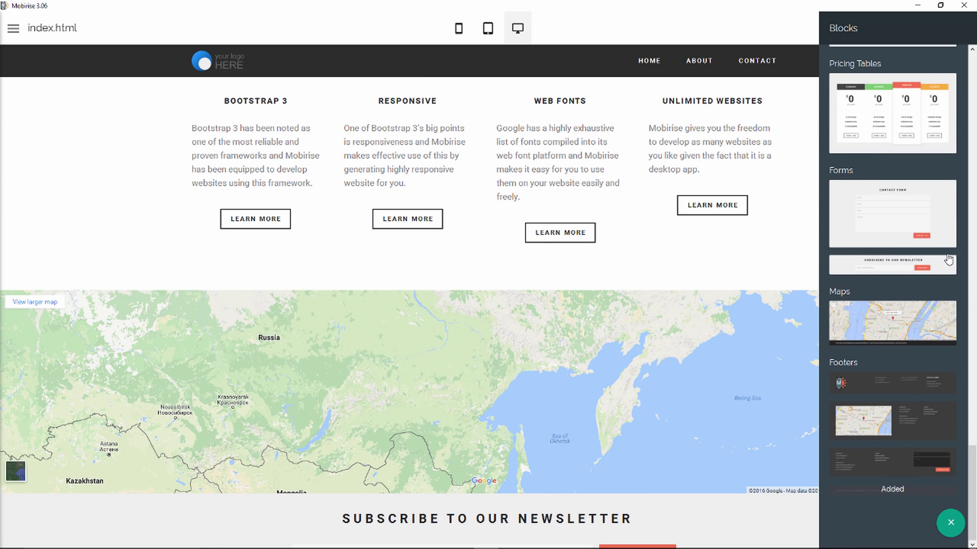
scroll(948, 259, "up", 20)
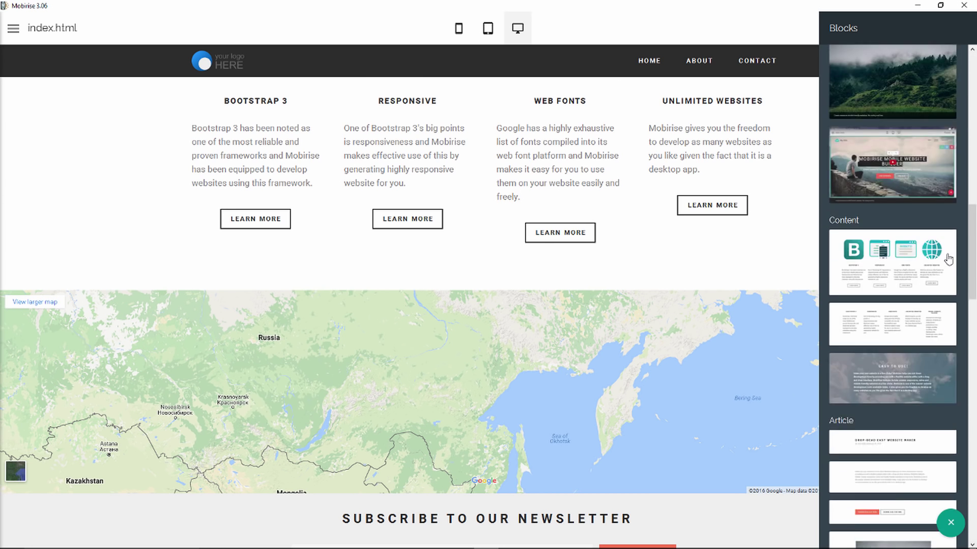
scroll(948, 257, "up", 3)
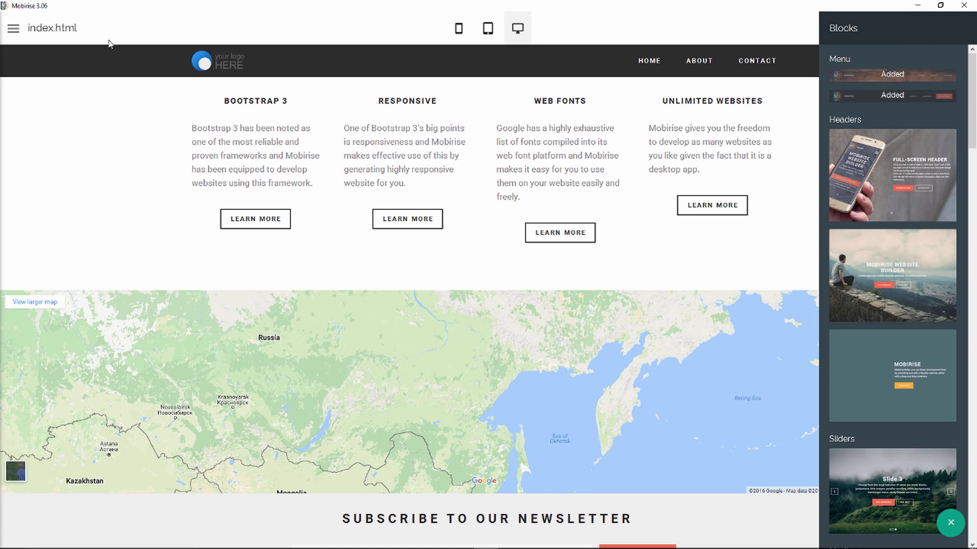
Open Extensions & Themes and install the free Dropdown Menu extension.
left_click(9, 28)
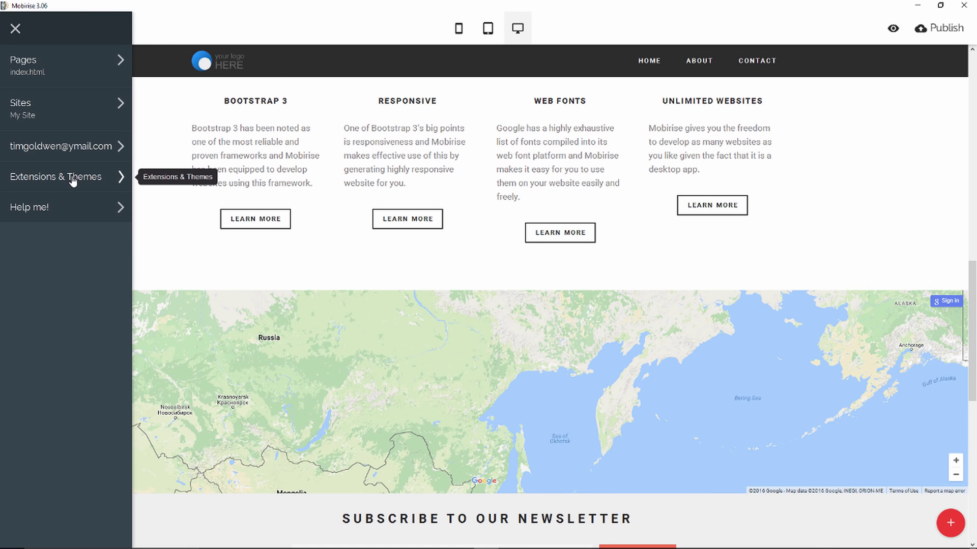
left_click(75, 178)
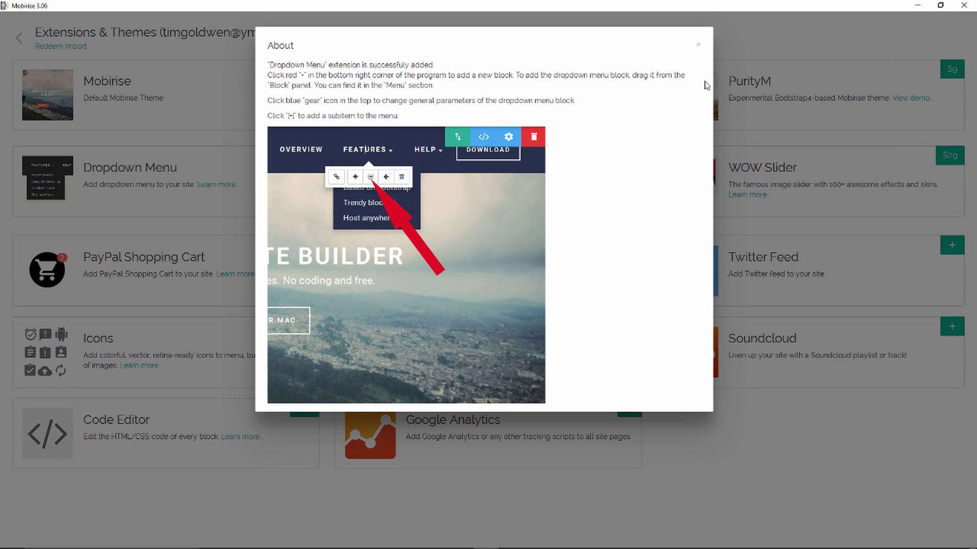
left_click(700, 48)
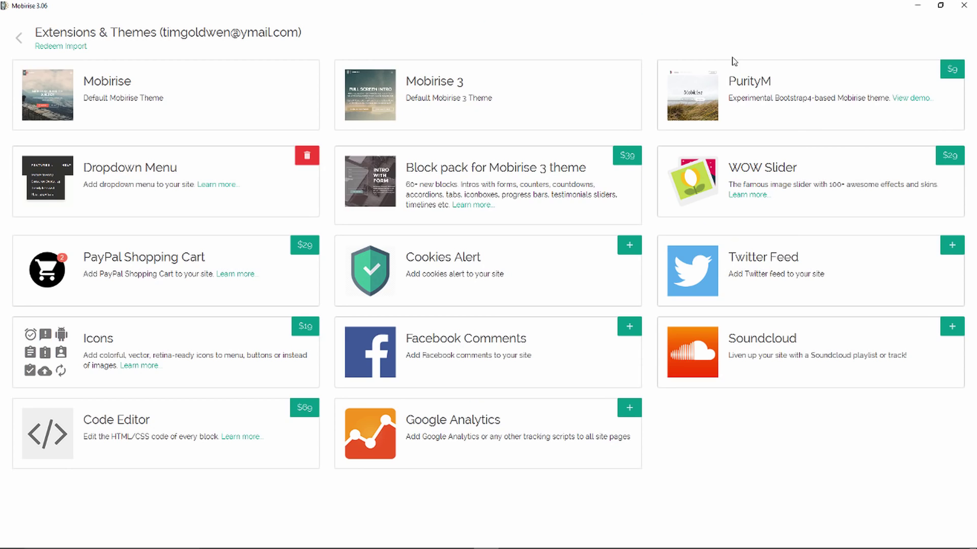
Add Twitter Feed, Facebook Comments, Google Analytics and the other free extensions, closing each About dialog.
left_click(952, 247)
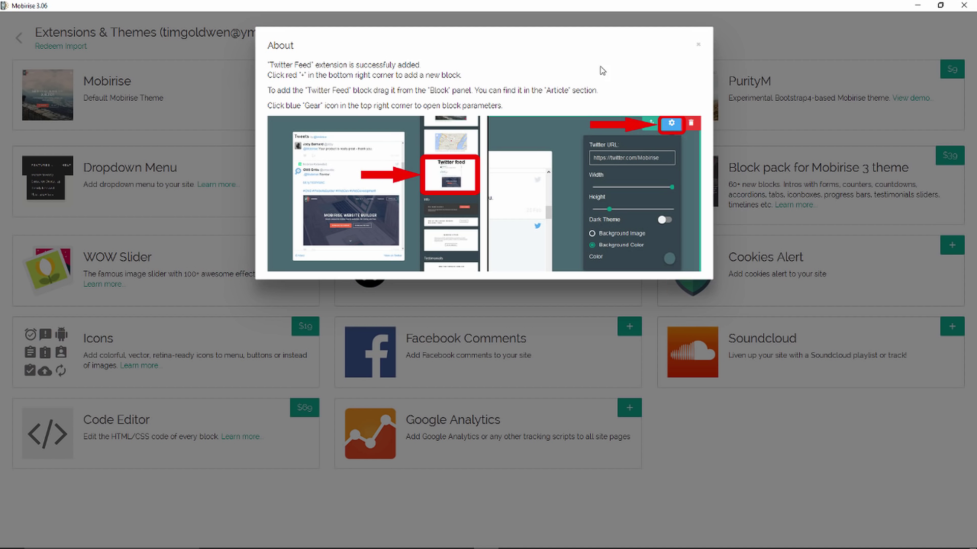
left_click(700, 47)
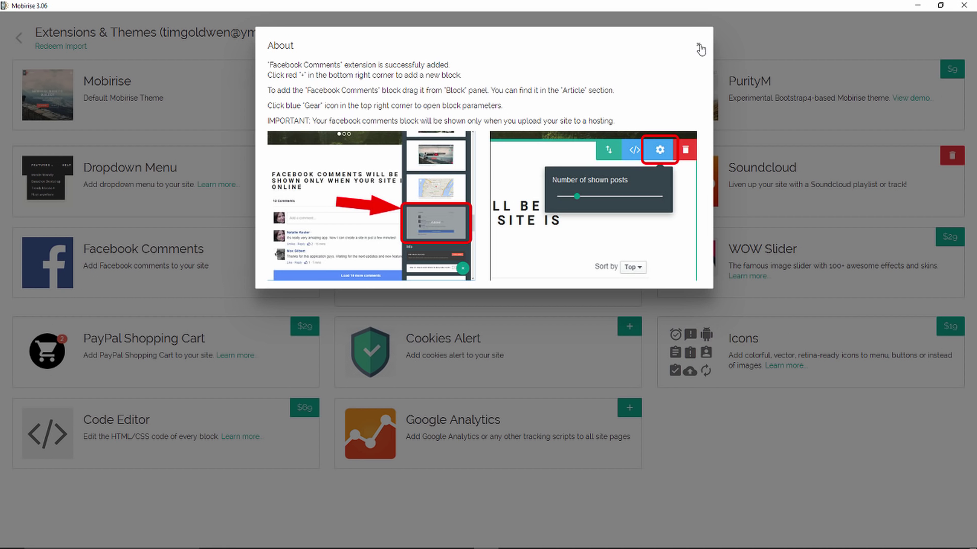
left_click(699, 47)
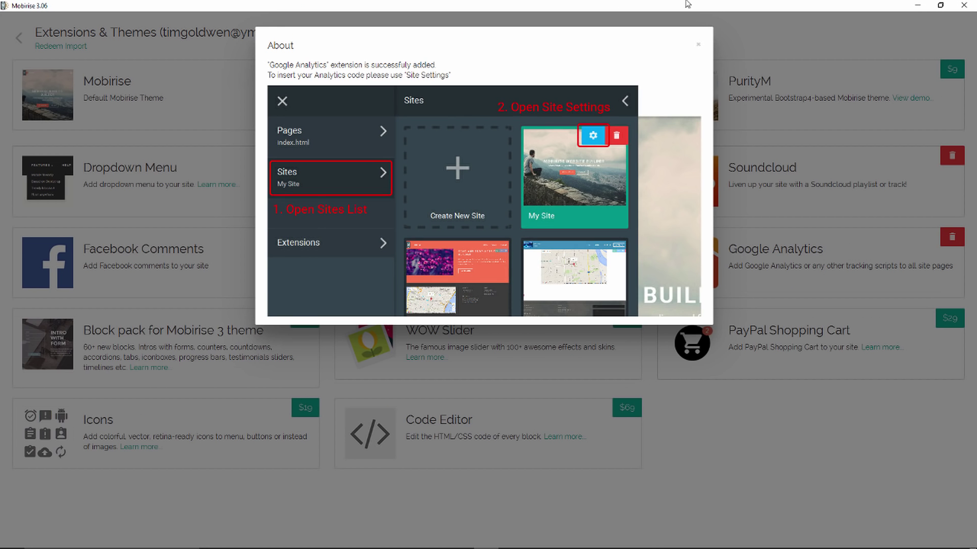
left_click(699, 46)
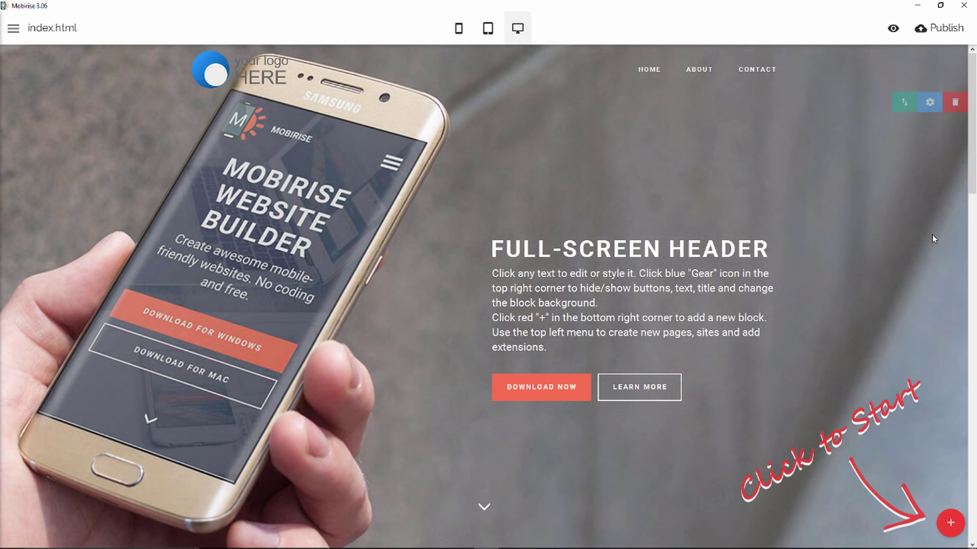
Open the block library and browse the new Twitter feed, Soundcloud and Facebook comments blocks.
left_click(958, 525)
scroll(951, 458, "down", 10)
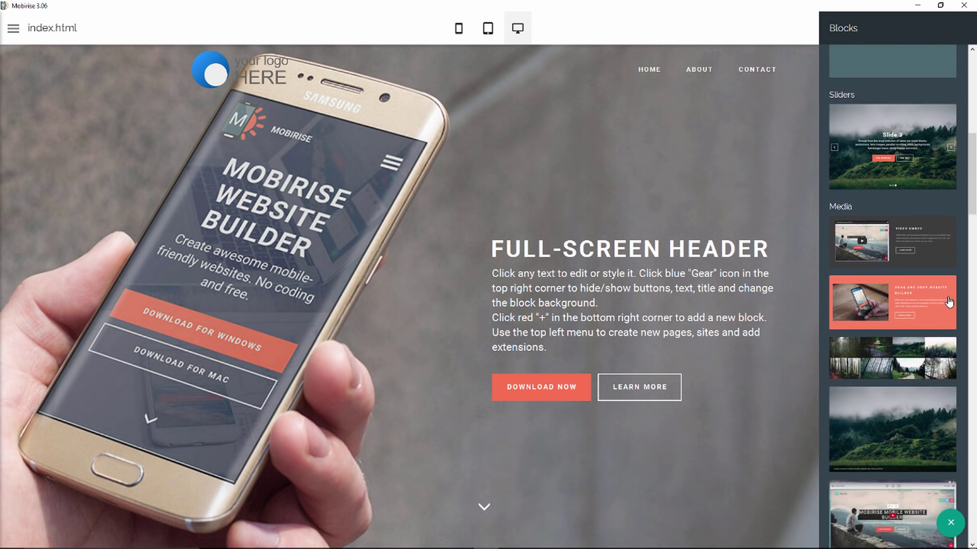
scroll(949, 302, "down", 8)
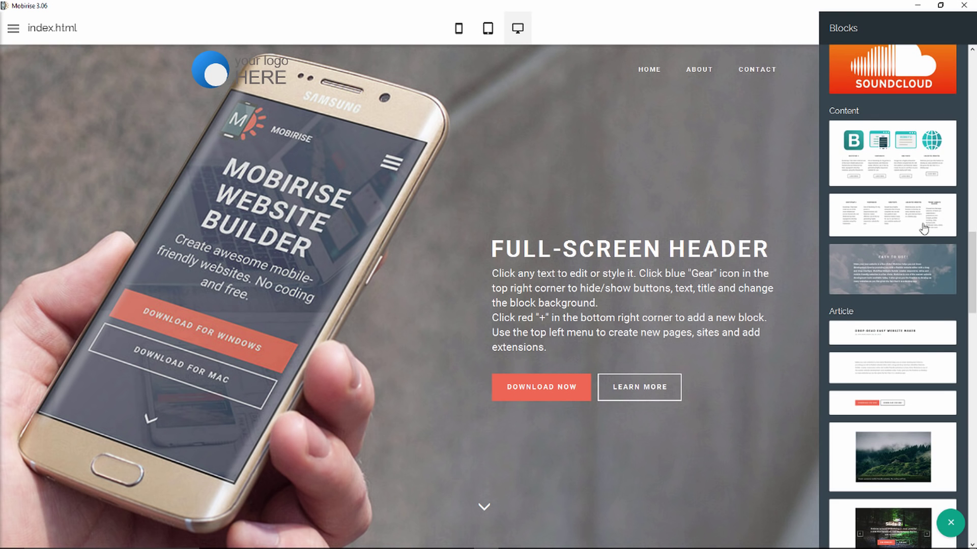
right_click(914, 143)
scroll(913, 357, "down", 10)
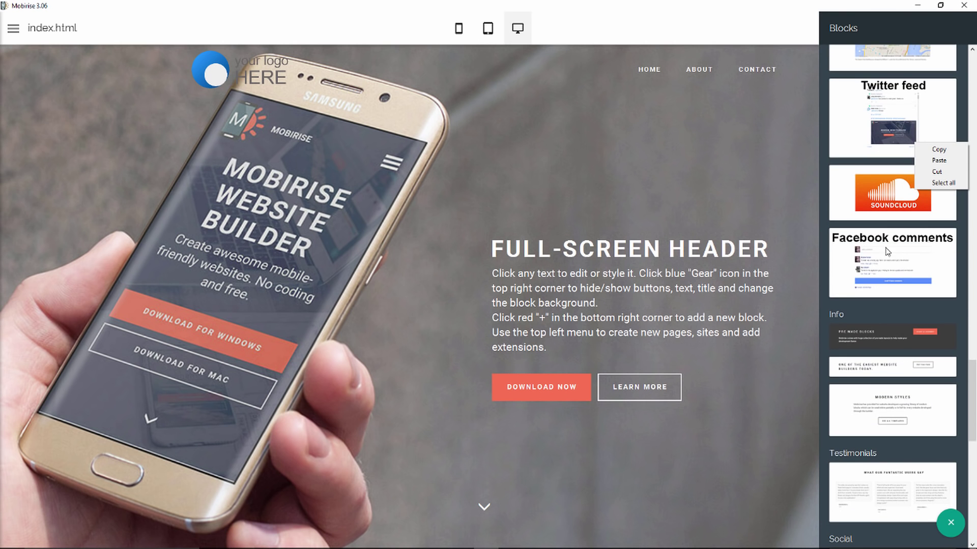
scroll(884, 252, "down", 10)
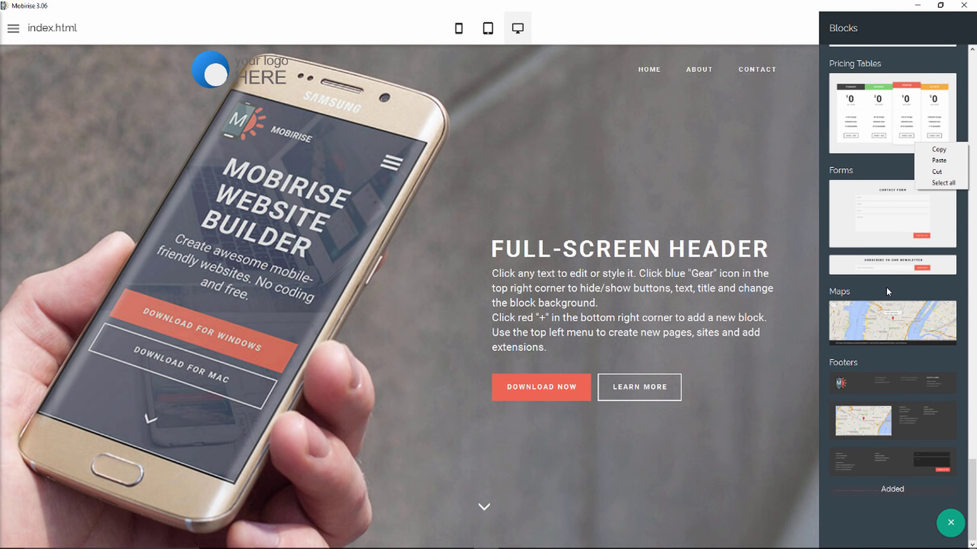
scroll(886, 287, "up", 20)
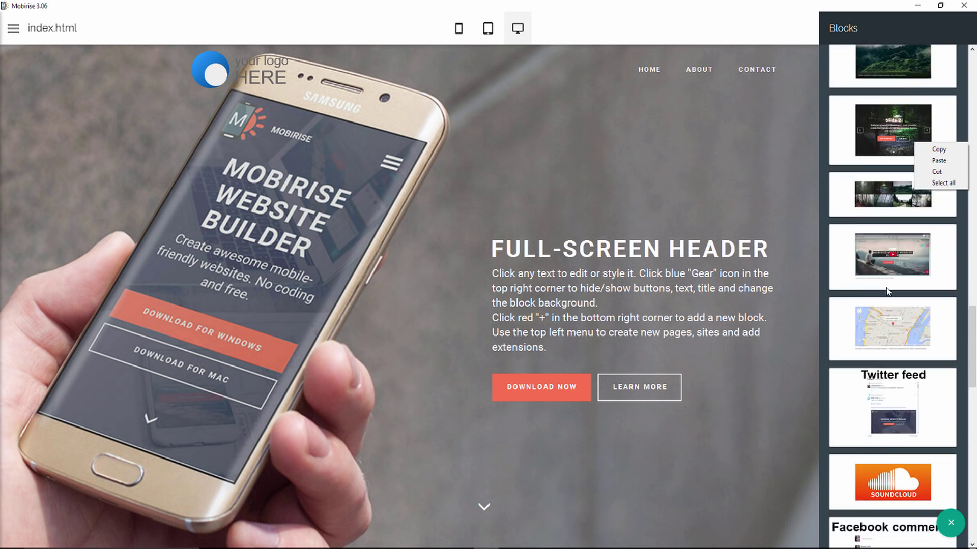
scroll(886, 288, "up", 15)
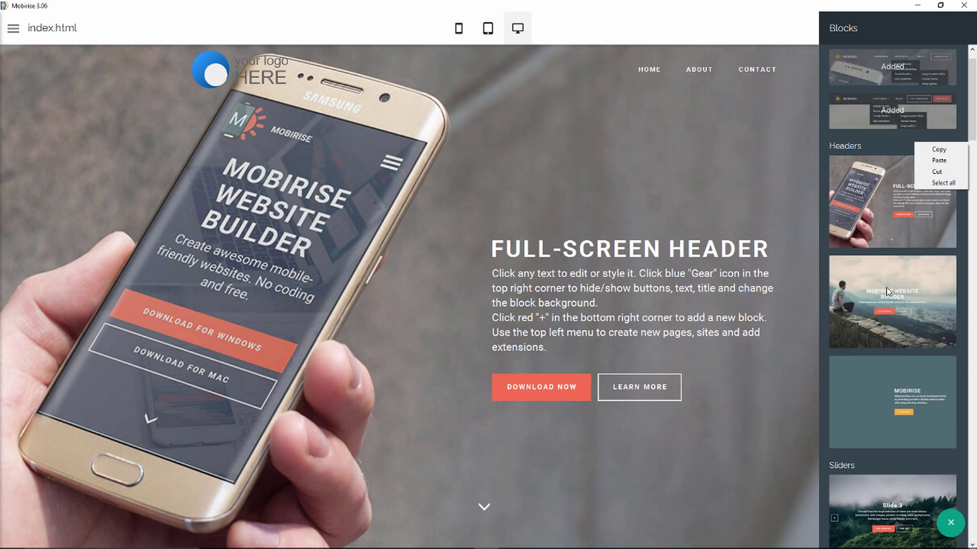
scroll(886, 288, "down", 20)
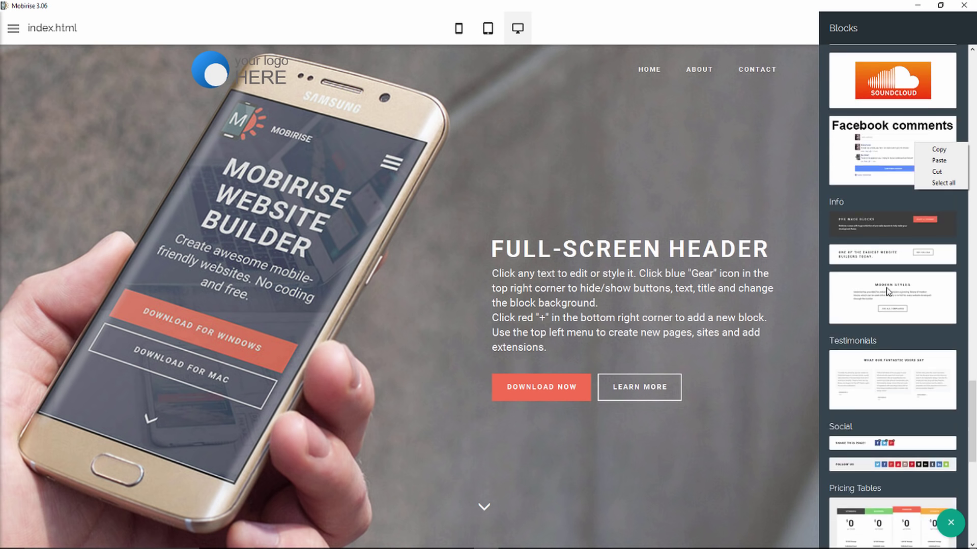
scroll(886, 290, "down", 5)
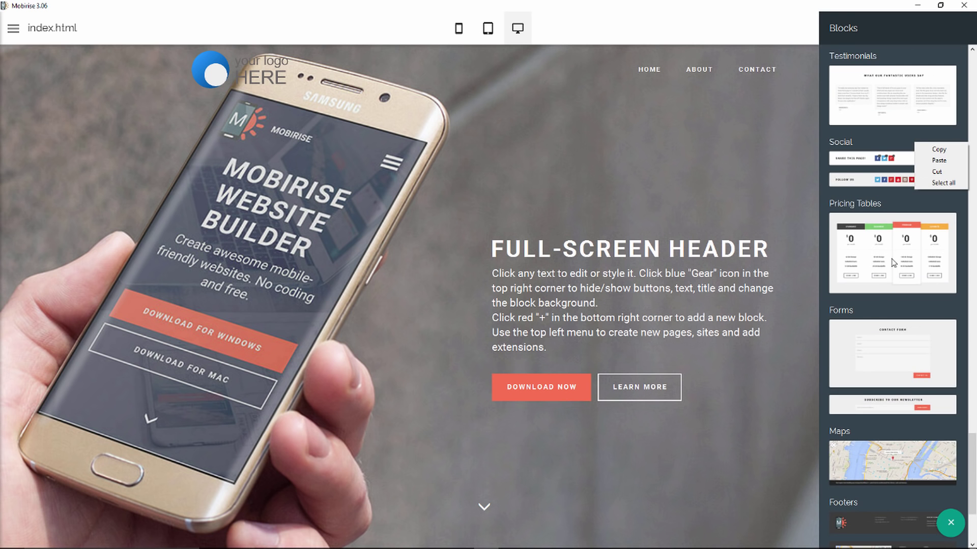
scroll(894, 263, "up", 12)
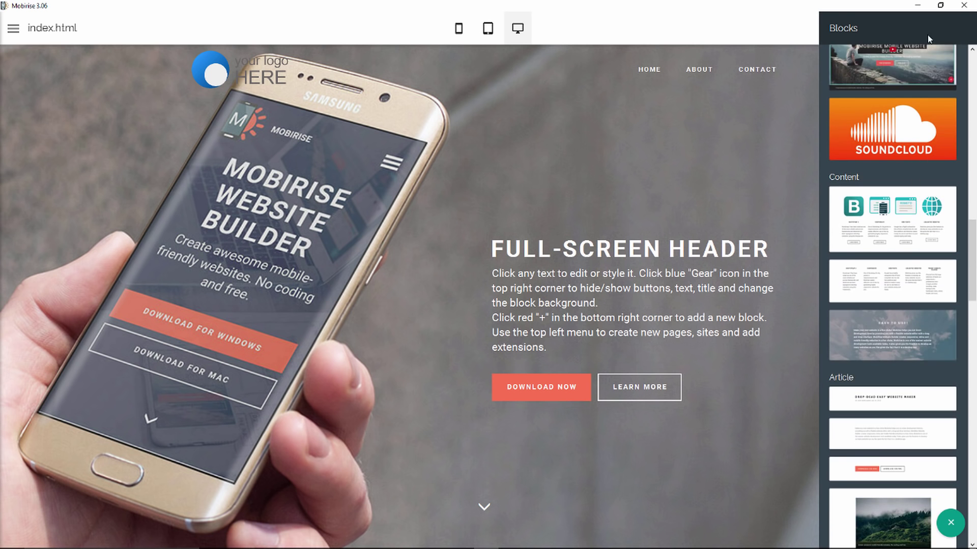
Close the block library and create a new site from the Sites list.
left_click(744, 166)
left_click(13, 28)
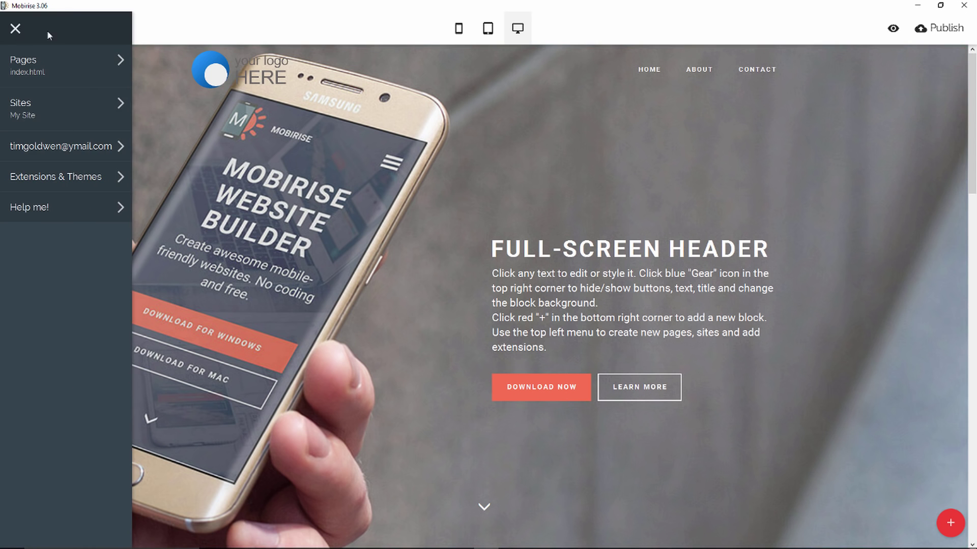
left_click(78, 113)
left_click(188, 123)
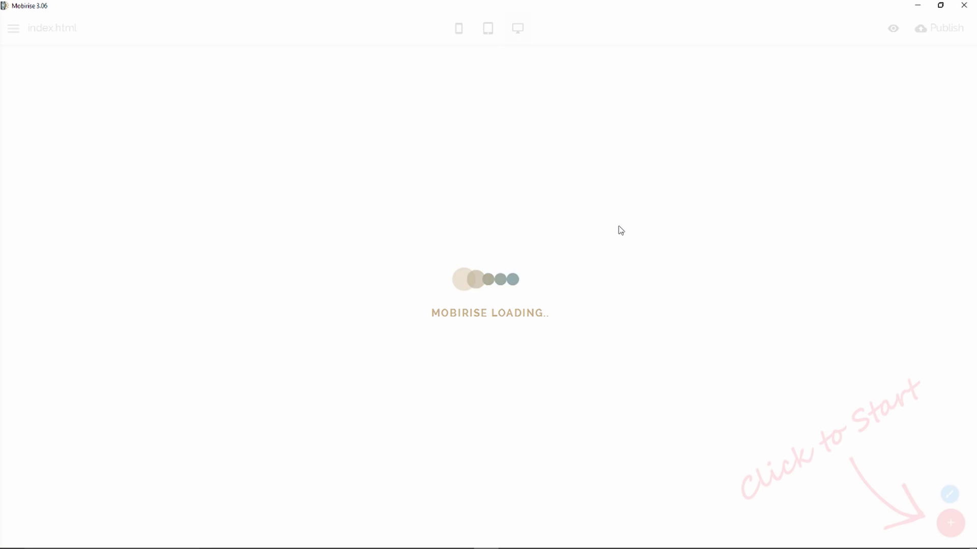
Add a menu, Full Screen Intro, background video intro and image gallery block.
left_click(950, 523)
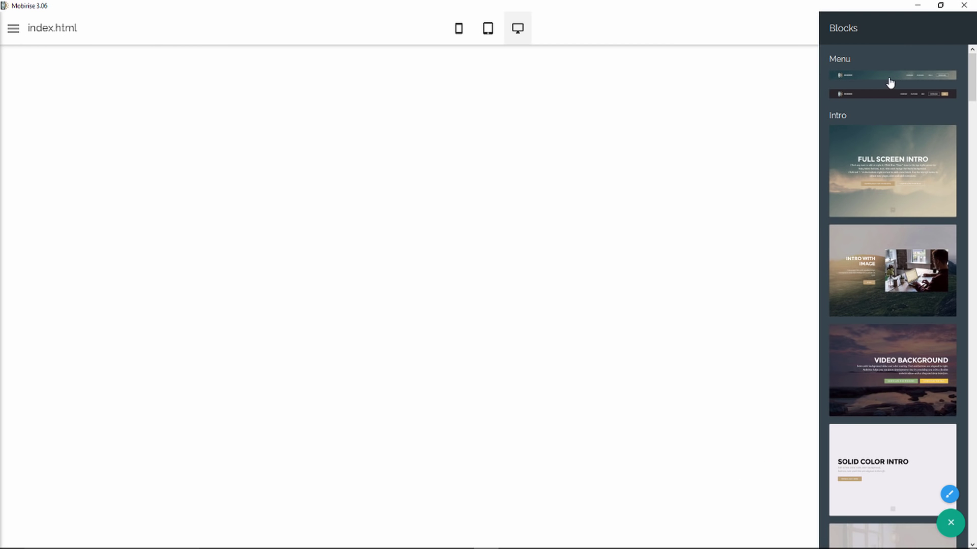
left_click_drag(890, 83, 575, 152)
left_click_drag(892, 170, 448, 231)
scroll(925, 318, "down", 5)
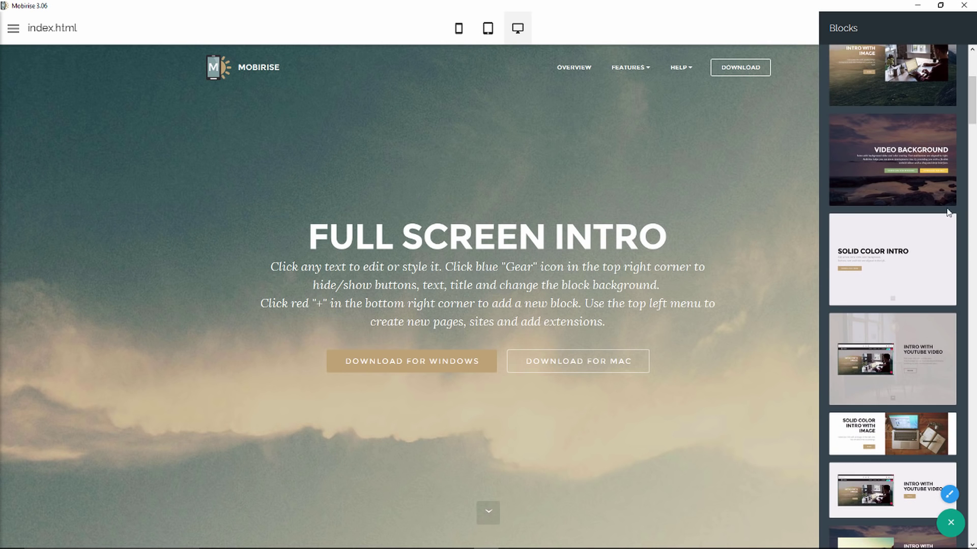
right_click(943, 136)
left_click_drag(972, 102, 974, 131)
left_click_drag(882, 246, 631, 480)
scroll(893, 412, "down", 10)
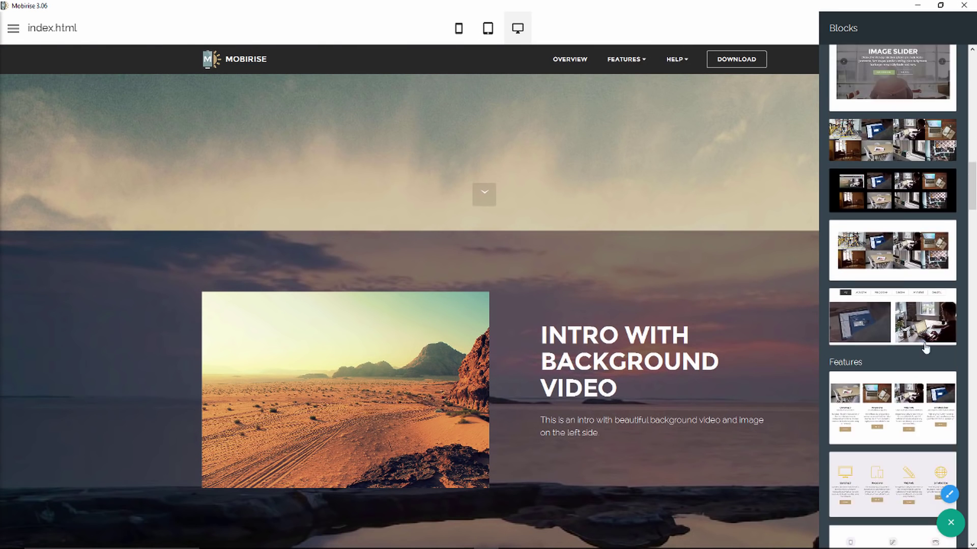
left_click_drag(887, 100, 545, 514)
Add a features block, a three-column text block and a Google map block below.
scroll(879, 402, "down", 6)
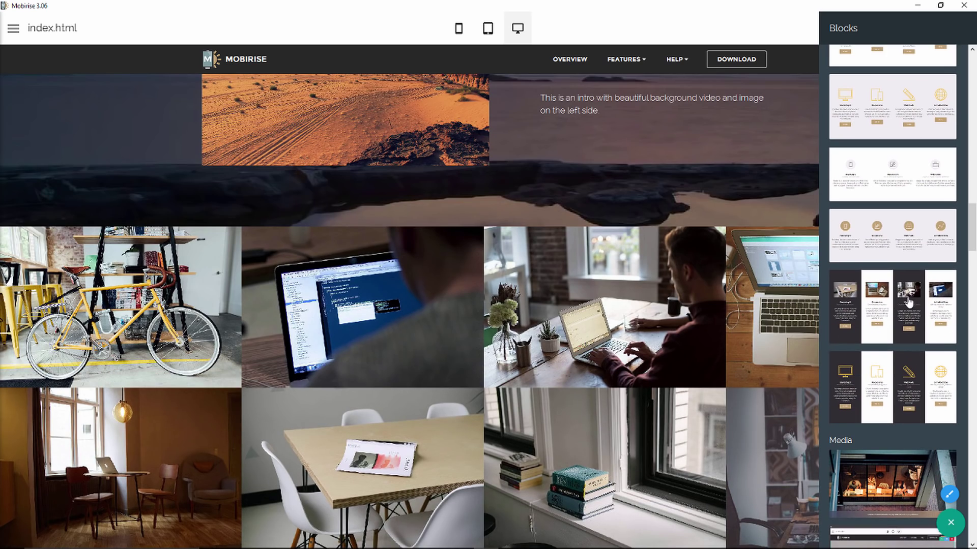
left_click_drag(904, 305, 466, 539)
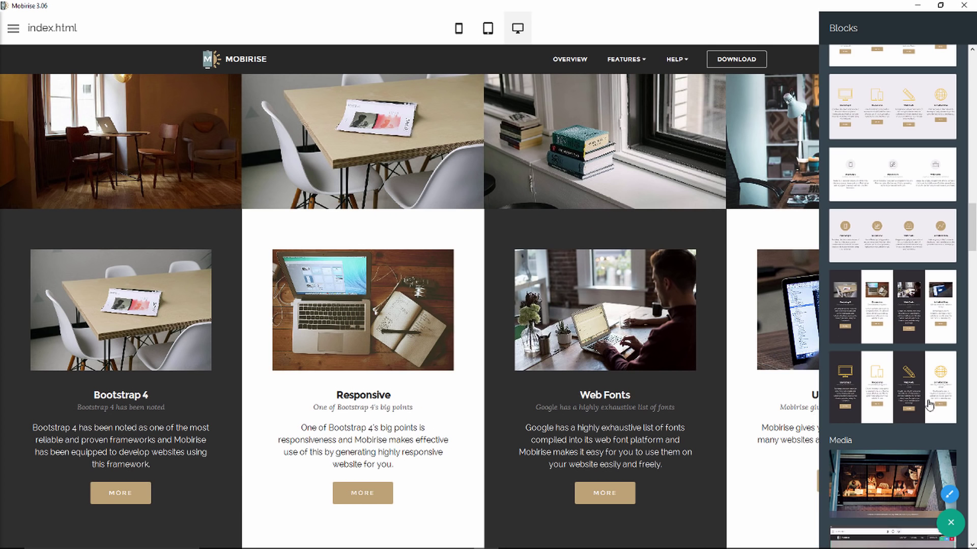
scroll(942, 362, "down", 5)
left_click_drag(929, 339, 649, 530)
scroll(894, 202, "down", 5)
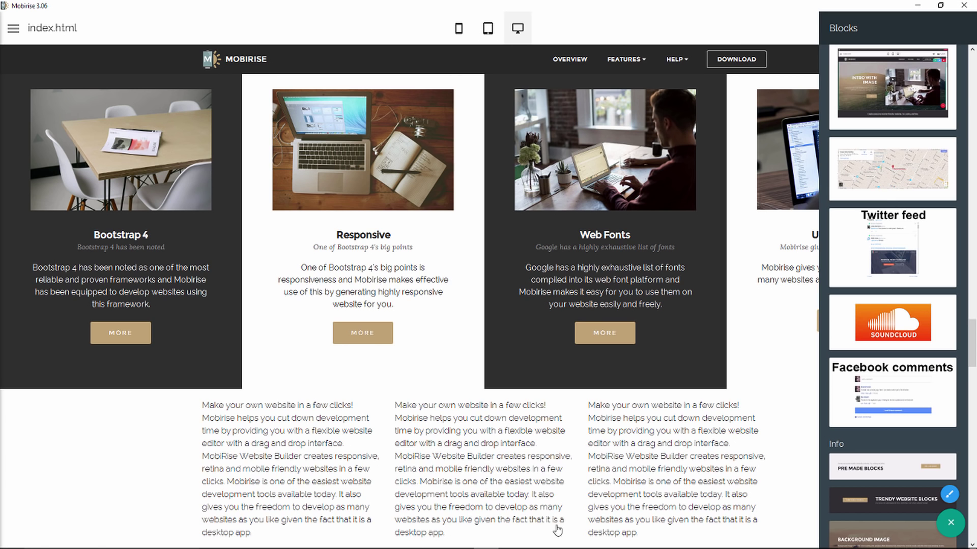
left_click_drag(558, 529, 559, 531)
Add the dark pricing table and a footer with contact form, then close the library.
scroll(902, 432, "down", 7)
scroll(902, 432, "down", 10)
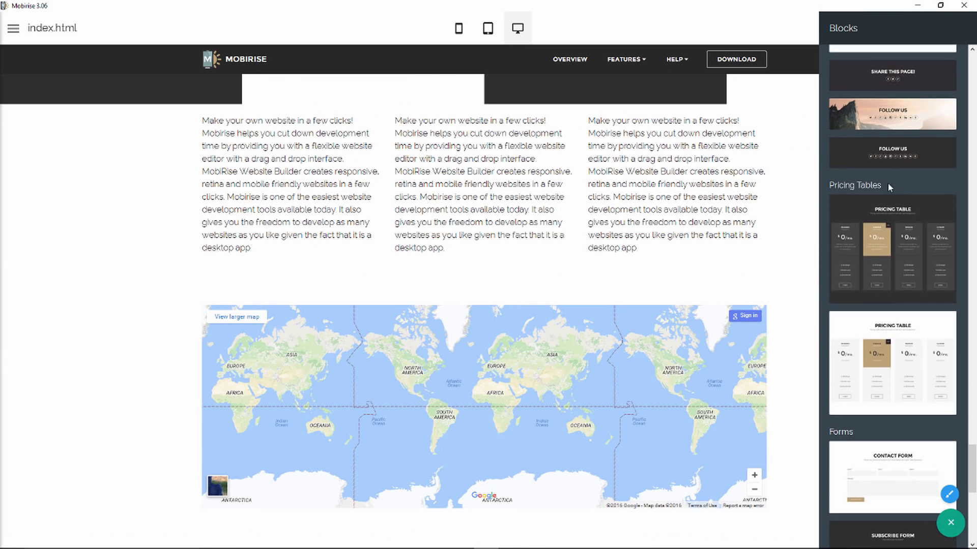
left_click_drag(884, 274, 534, 532)
scroll(868, 401, "down", 8)
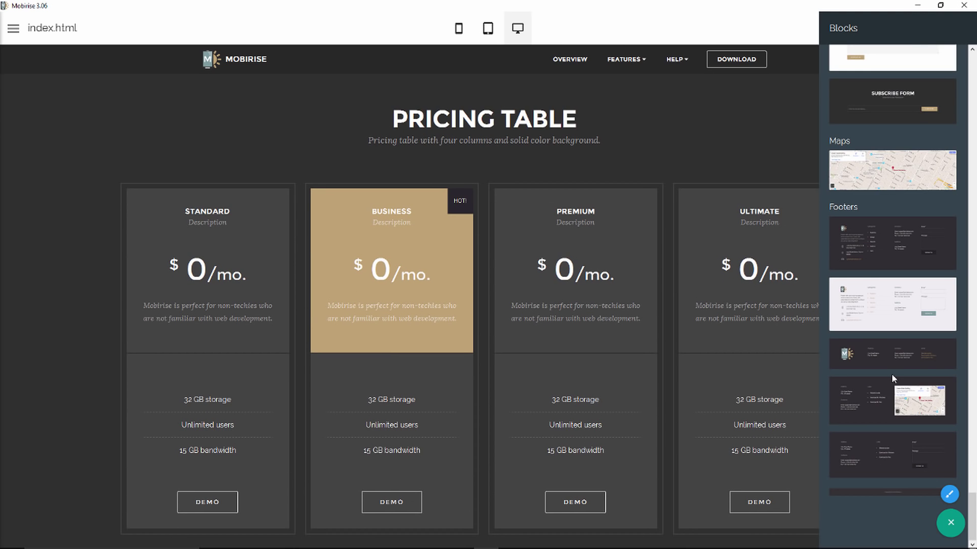
left_click_drag(879, 441, 616, 534)
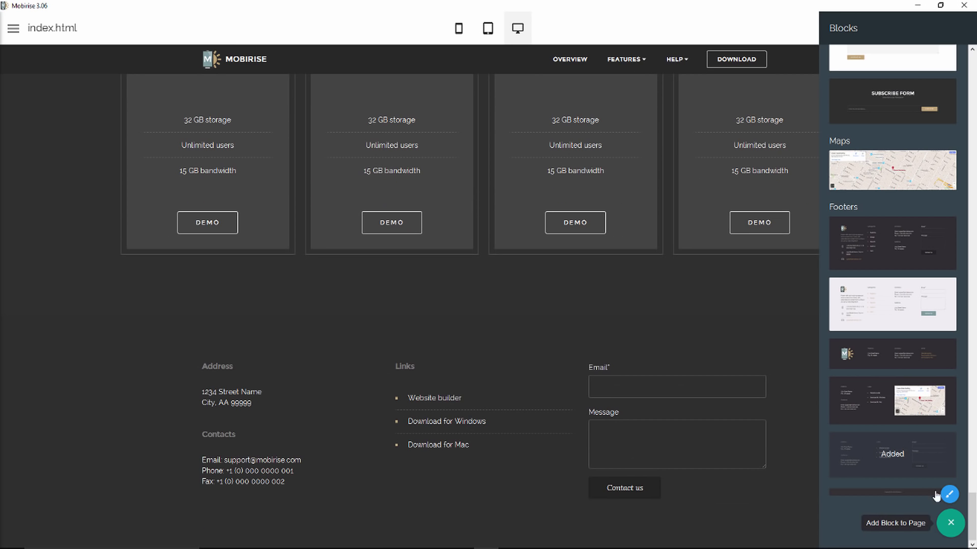
left_click(950, 522)
Scroll over the finished page and open the Publish dialog.
scroll(860, 385, "up", 2)
scroll(859, 387, "up", 20)
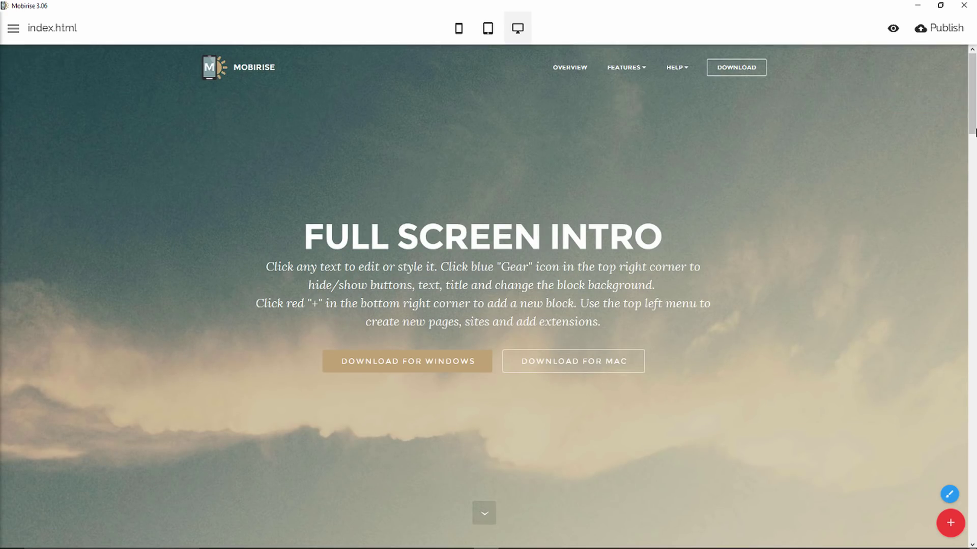
scroll(972, 187, "down", 5)
scroll(974, 187, "down", 20)
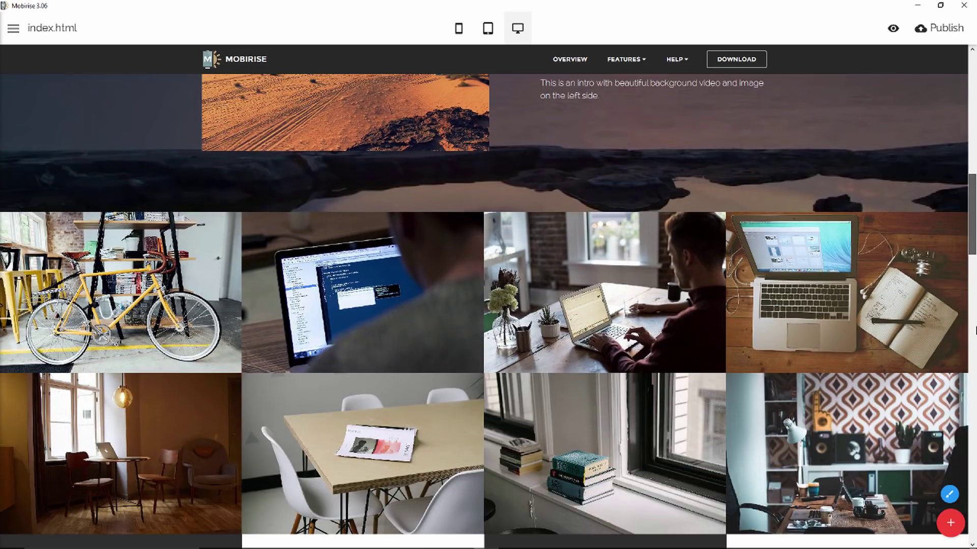
scroll(974, 290, "up", 20)
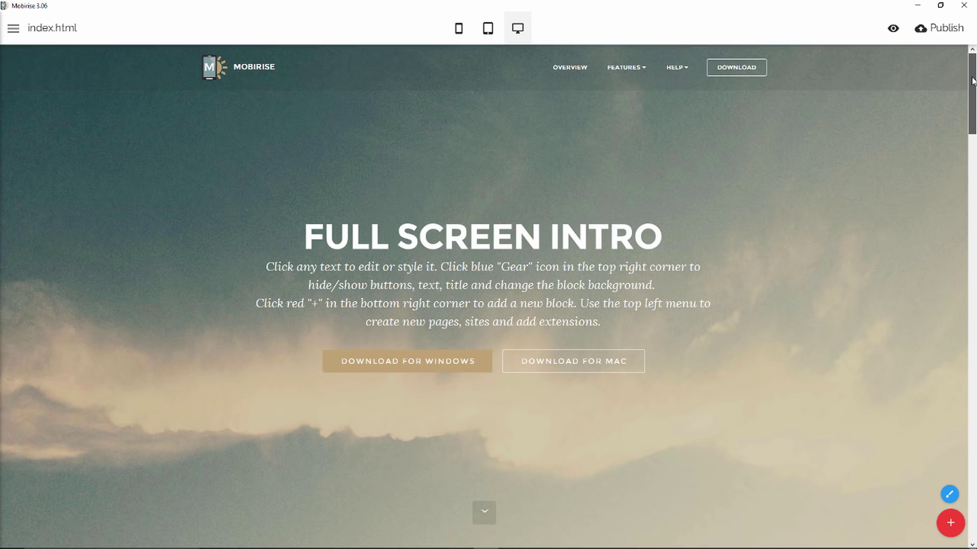
left_click(936, 32)
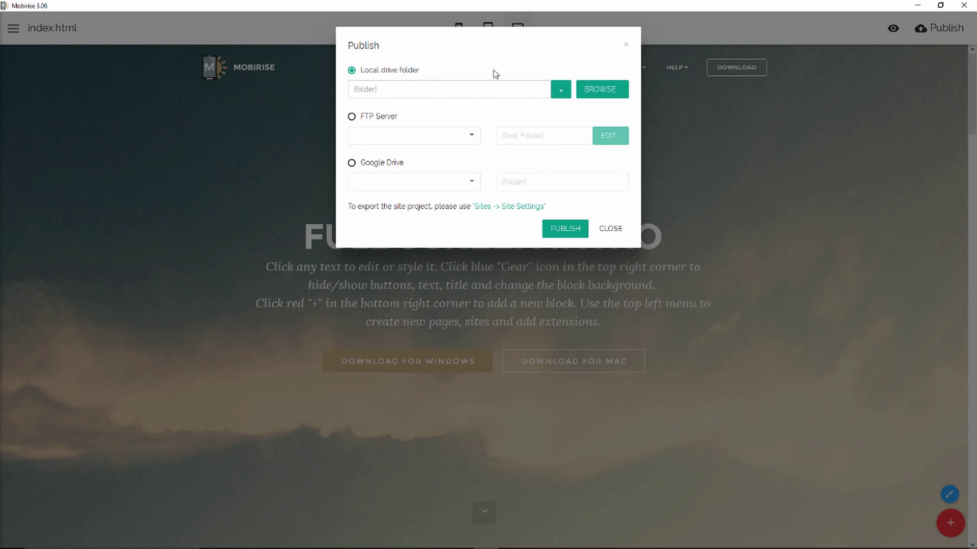
Choose local drive publishing and browse to the Desktop in the folder picker.
left_click(564, 94)
left_click(601, 91)
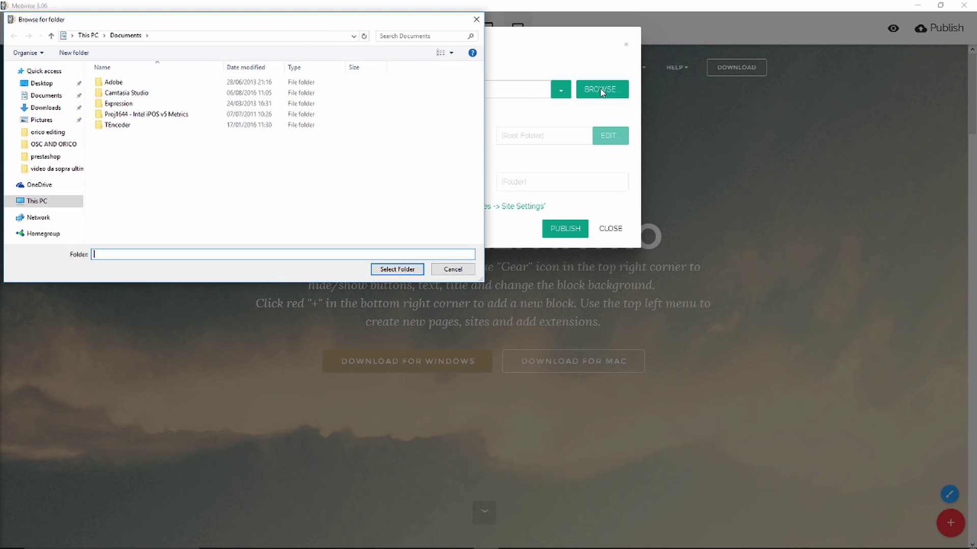
left_click_drag(299, 23, 608, 163)
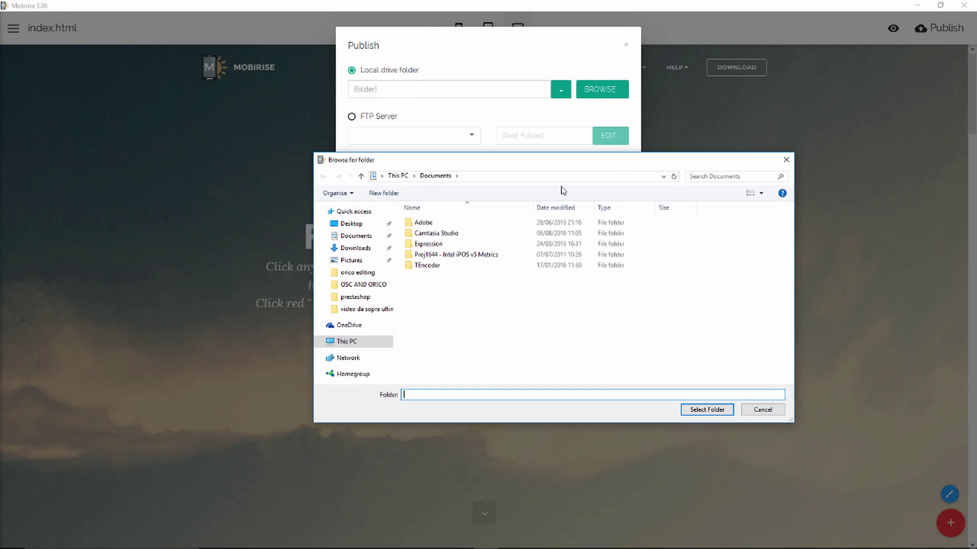
left_click(362, 224)
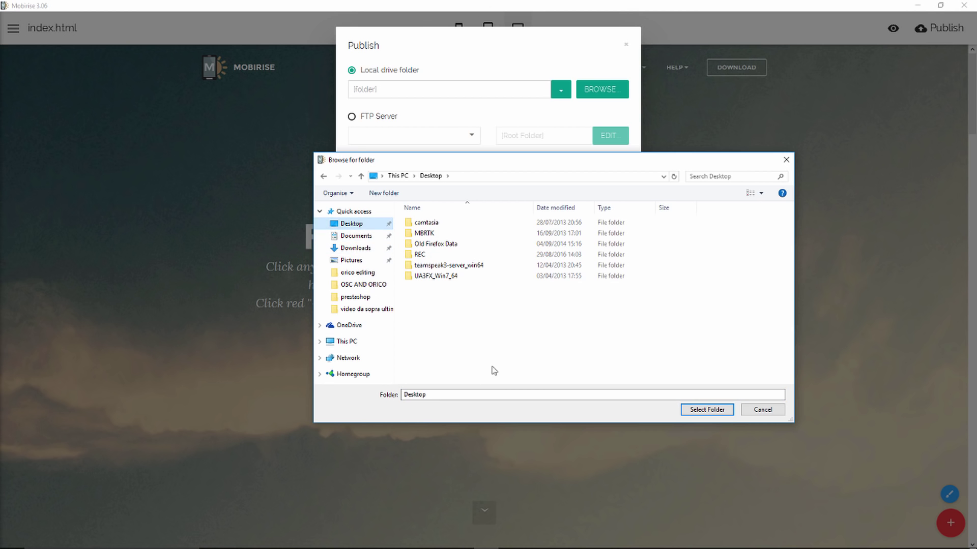
Create a new Desktop folder named mobirise and select it as the destination.
right_click(485, 324)
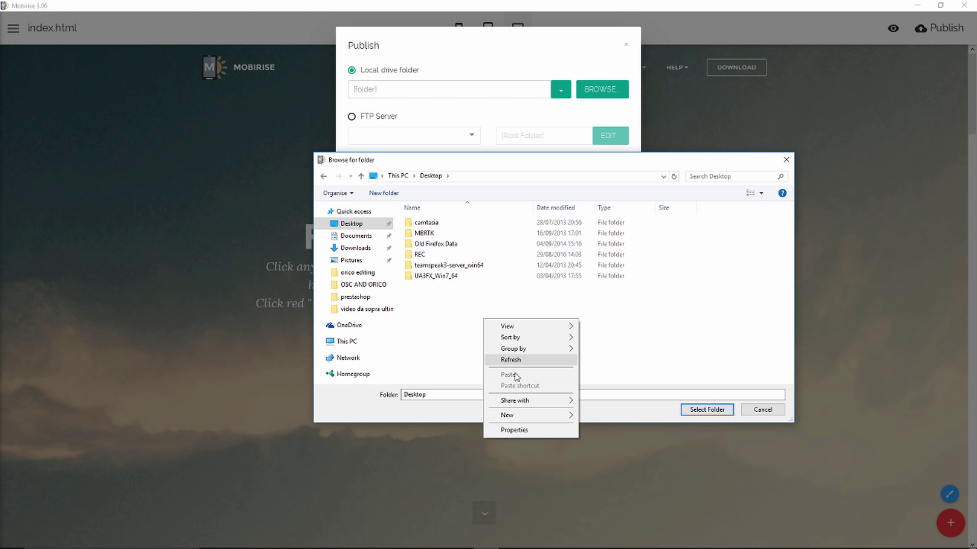
mouse_move(557, 420)
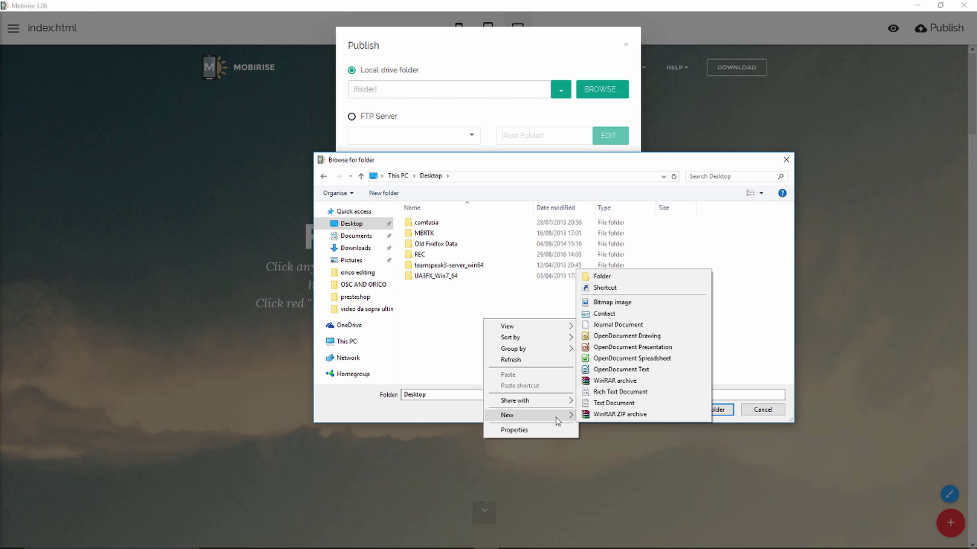
left_click(612, 277)
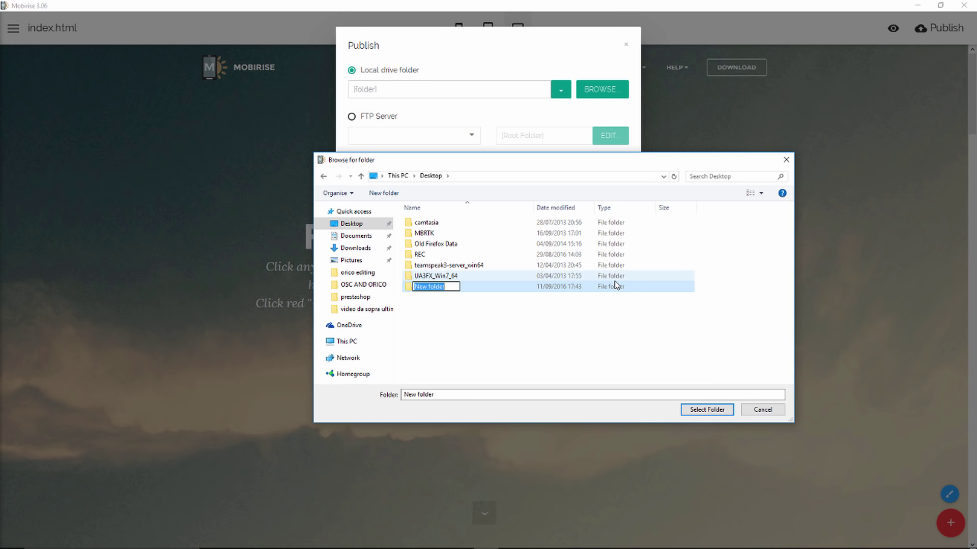
type("mobirise")
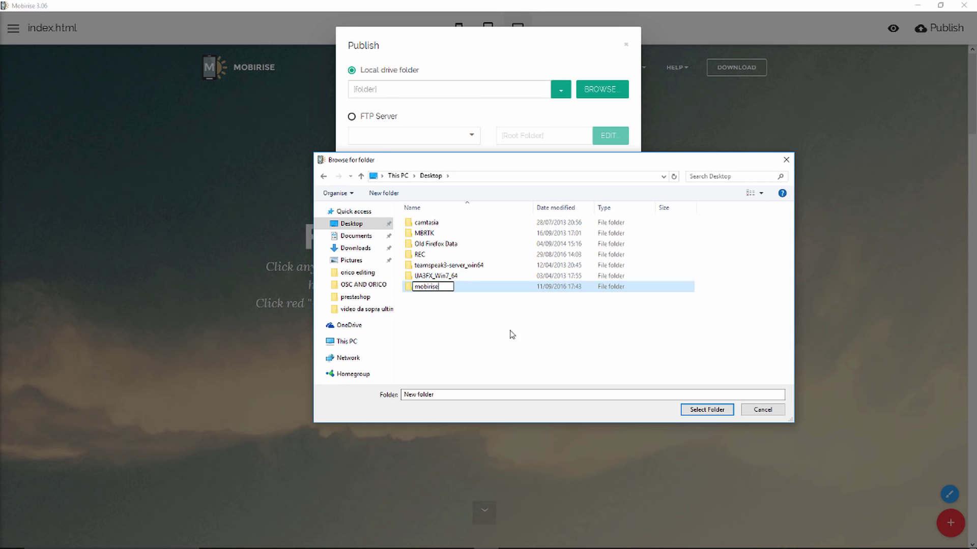
key("Return")
double_click(447, 287)
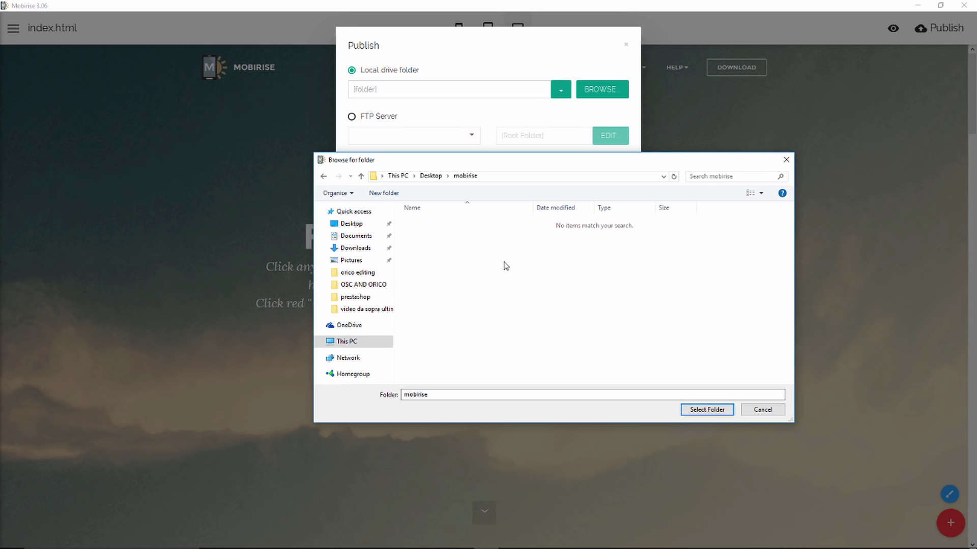
left_click(705, 412)
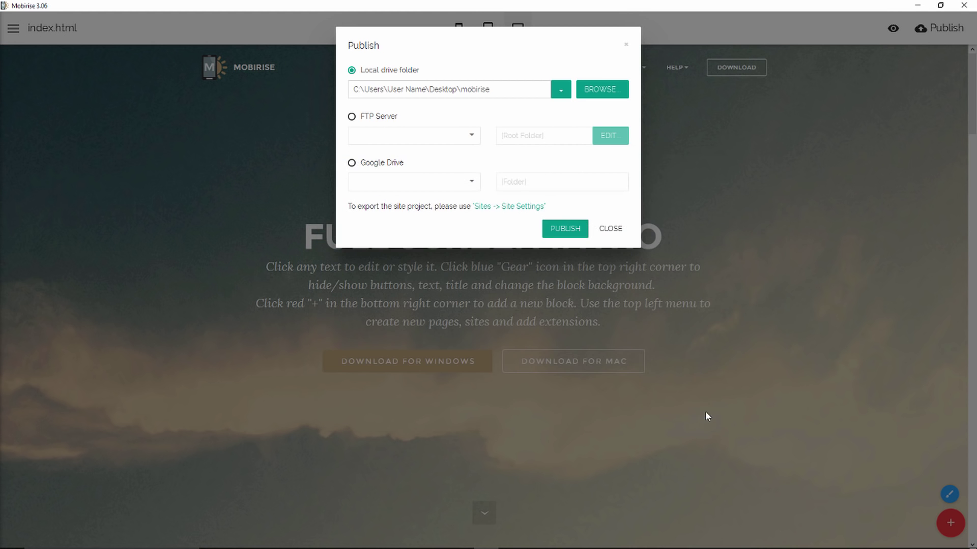
Publish the site into the mobirise folder, view it in Firefox, then minimize Firefox and Mobirise.
left_click(566, 230)
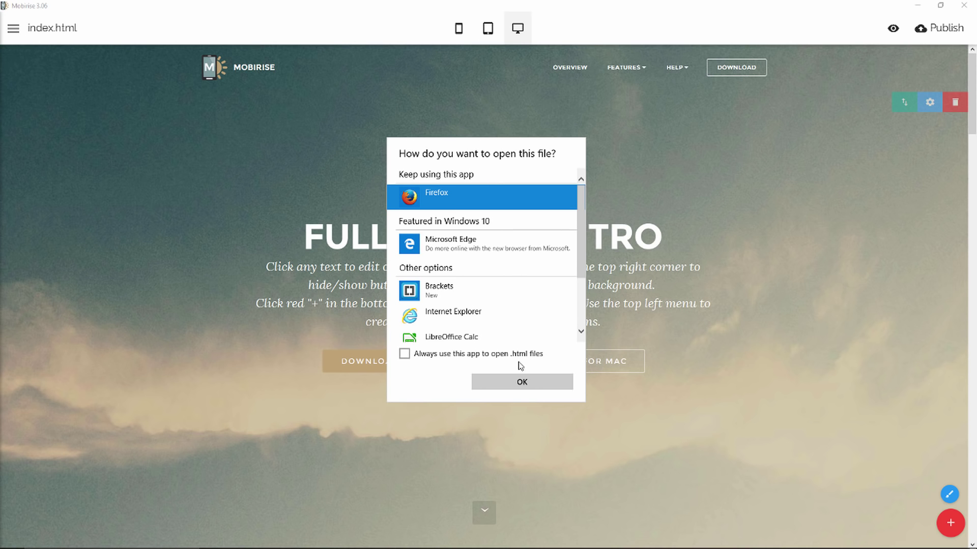
left_click(523, 383)
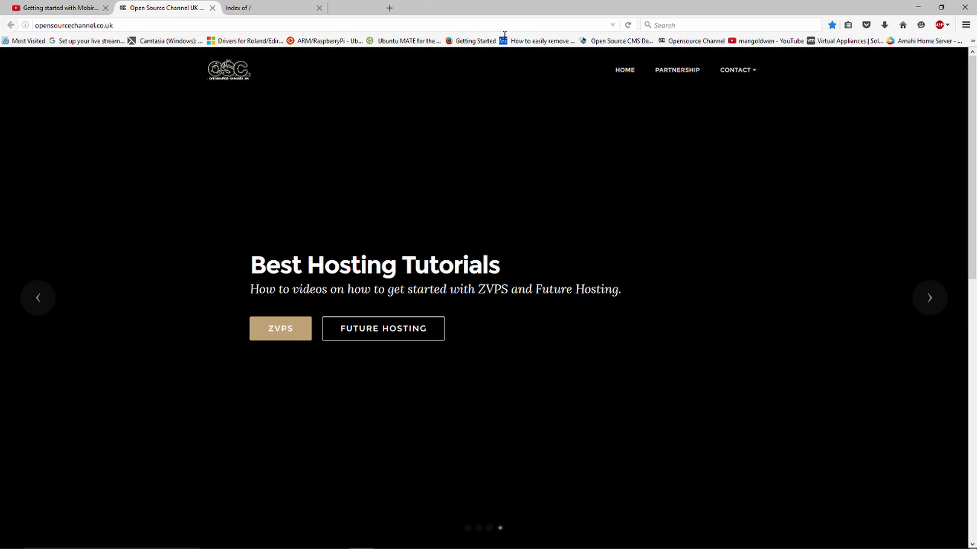
left_click(919, 7)
left_click(919, 6)
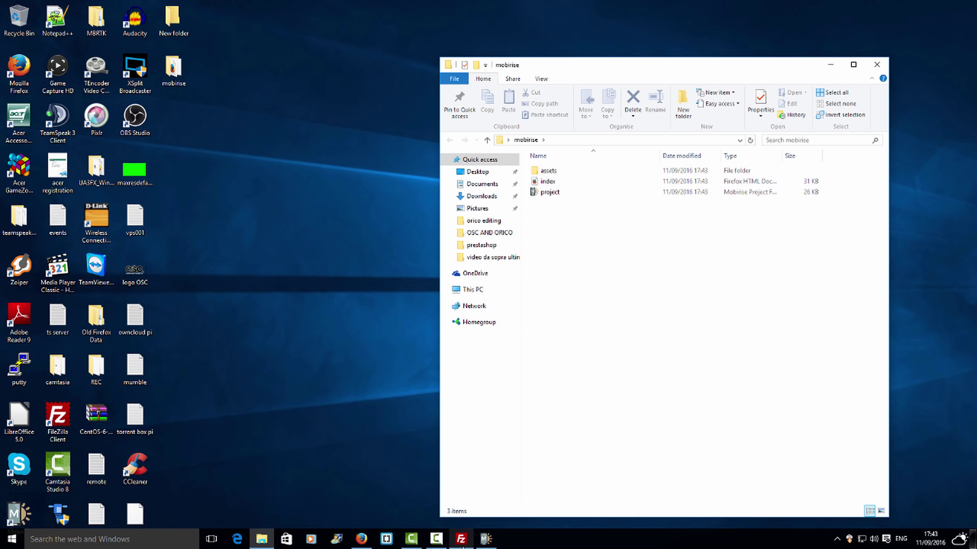
Read the YouTube video's FileZilla comment thread, then minimize Firefox to show FileZilla.
left_click(460, 540)
left_click(362, 539)
left_click(89, 14)
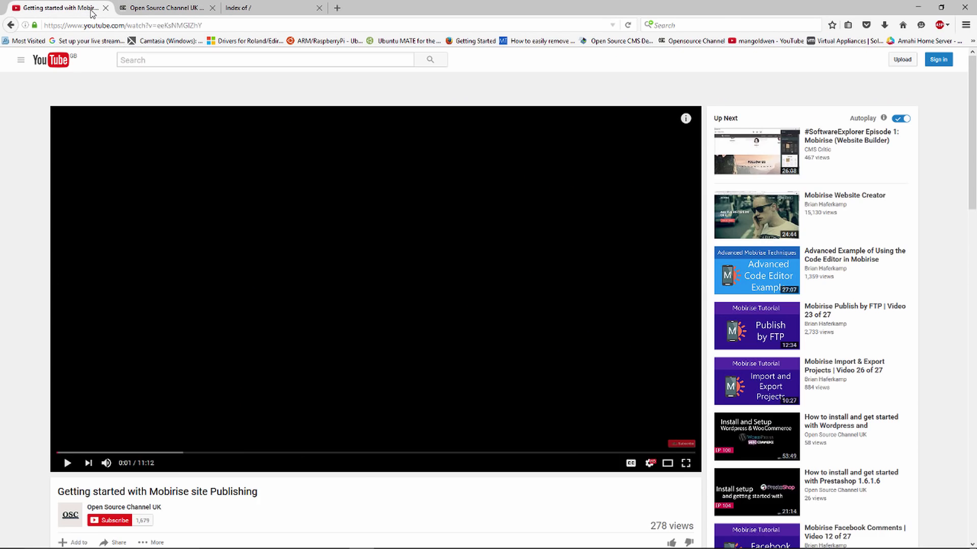
scroll(325, 240, "down", 10)
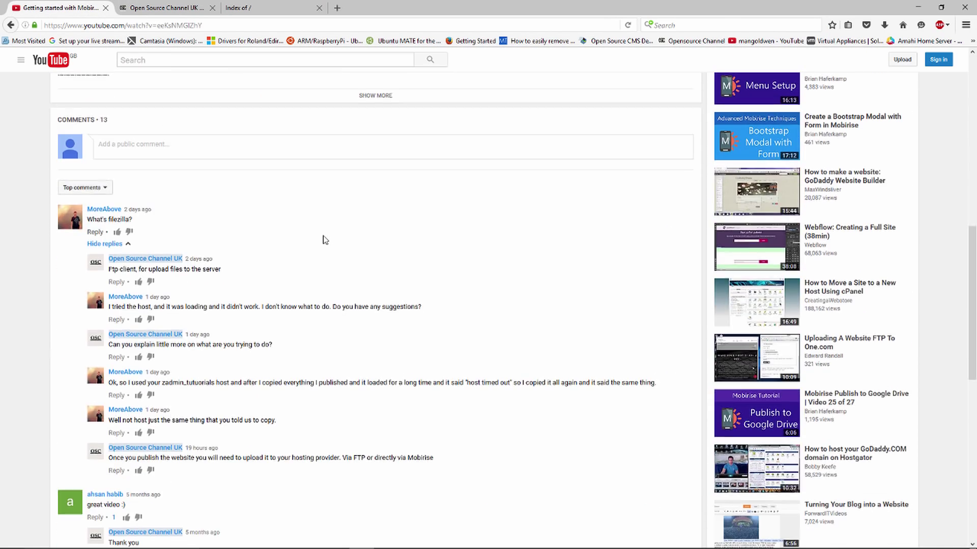
scroll(323, 239, "down", 3)
left_click(157, 123)
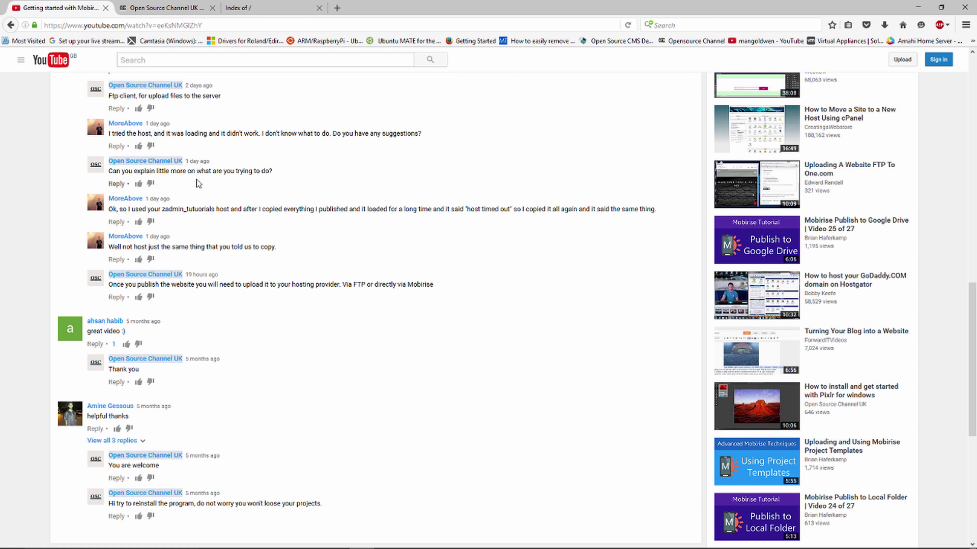
scroll(215, 187, "up", 3)
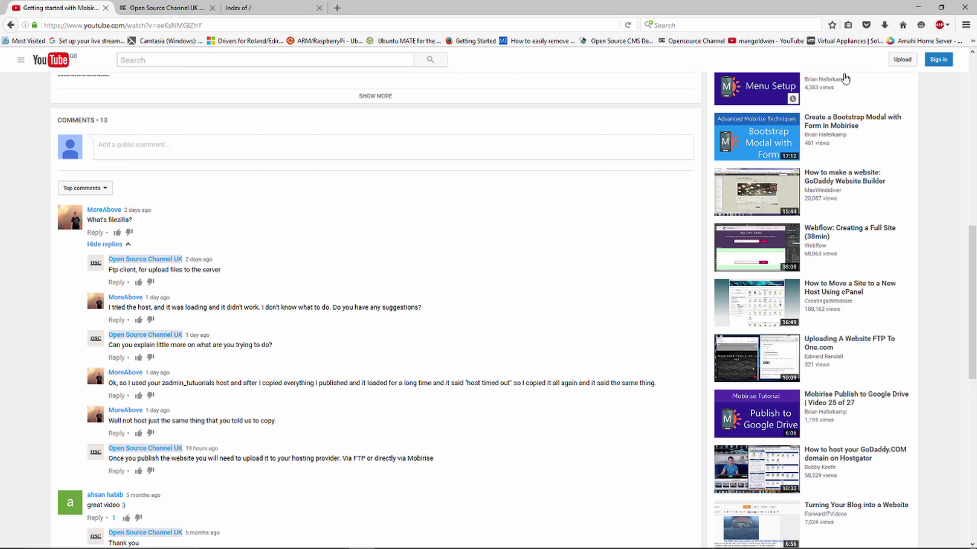
left_click(917, 8)
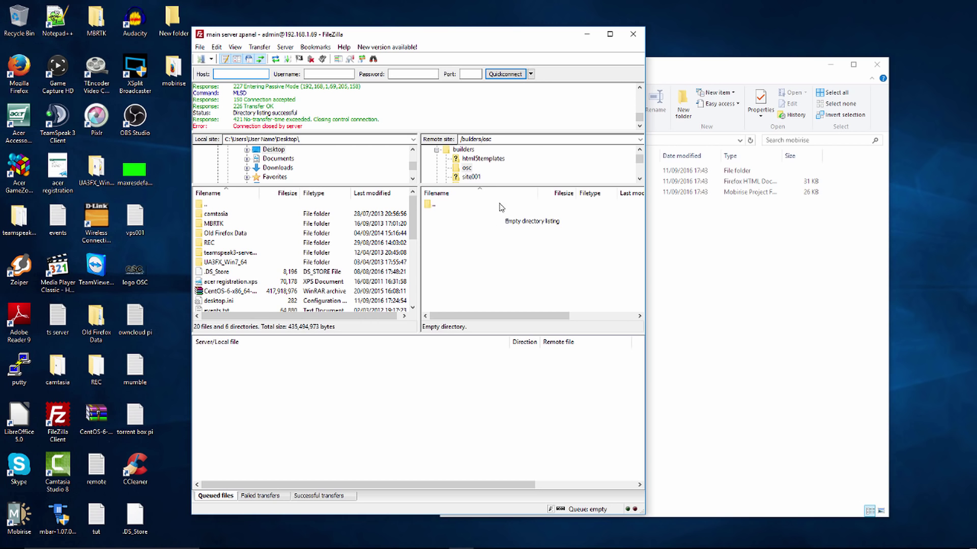
Drag the assets folder, index.html and project.mobirise from the mobirise folder into the server's /builders/osc.
left_click(464, 168)
left_click(684, 290)
left_click_drag(588, 244, 550, 167)
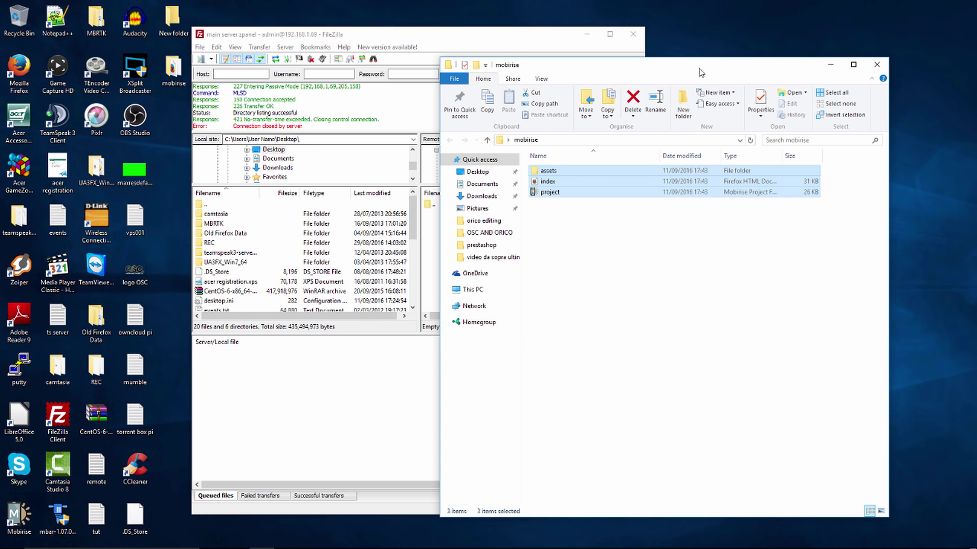
left_click_drag(638, 69, 798, 91)
left_click_drag(708, 203, 542, 279)
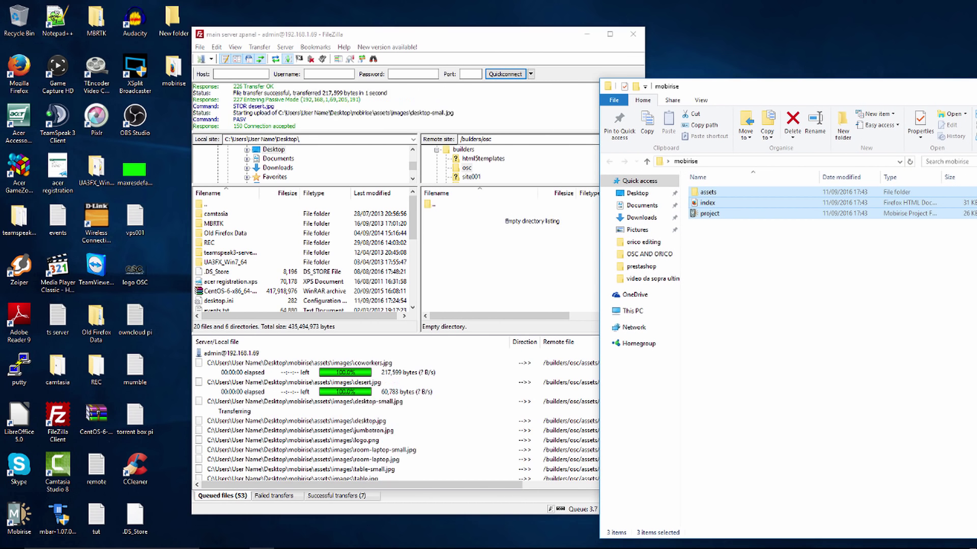
mouse_move(417, 544)
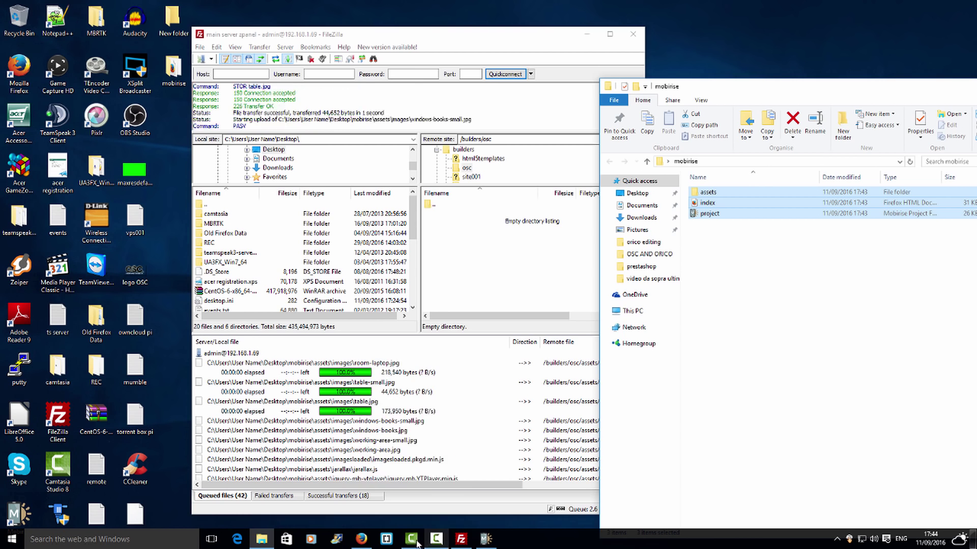
left_click(362, 539)
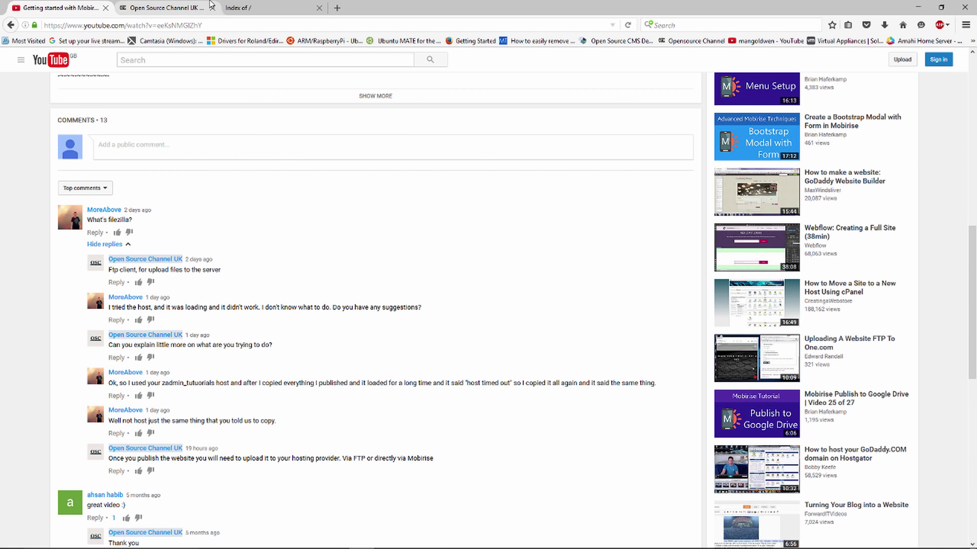
View the empty 'Index of /' page on opensourcechannel.uk, then switch back to the Mobirise editor.
left_click(225, 9)
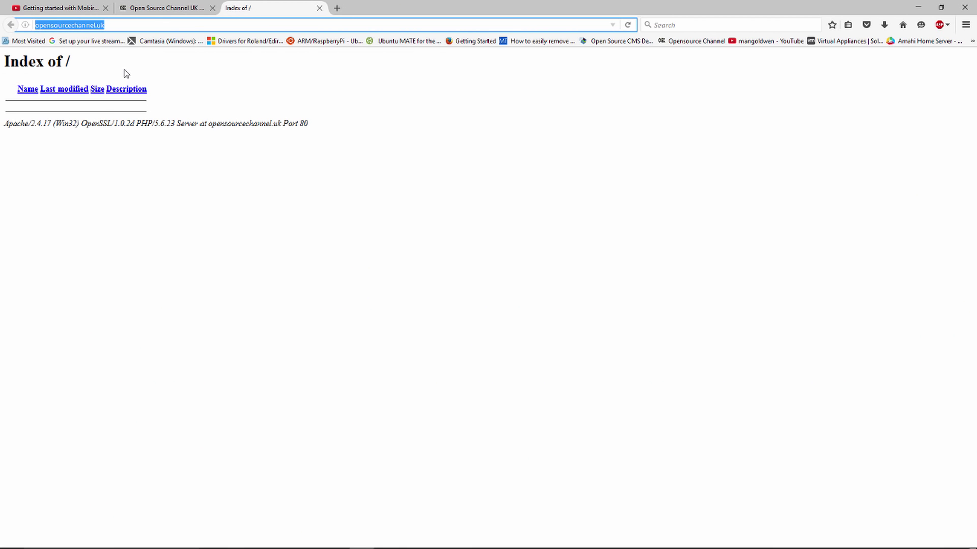
key("alt+Tab")
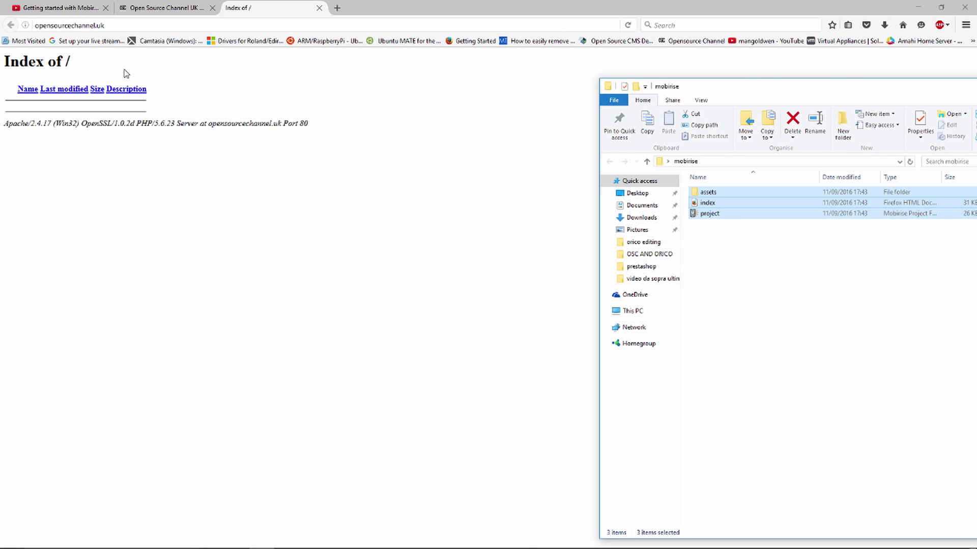
left_click(919, 7)
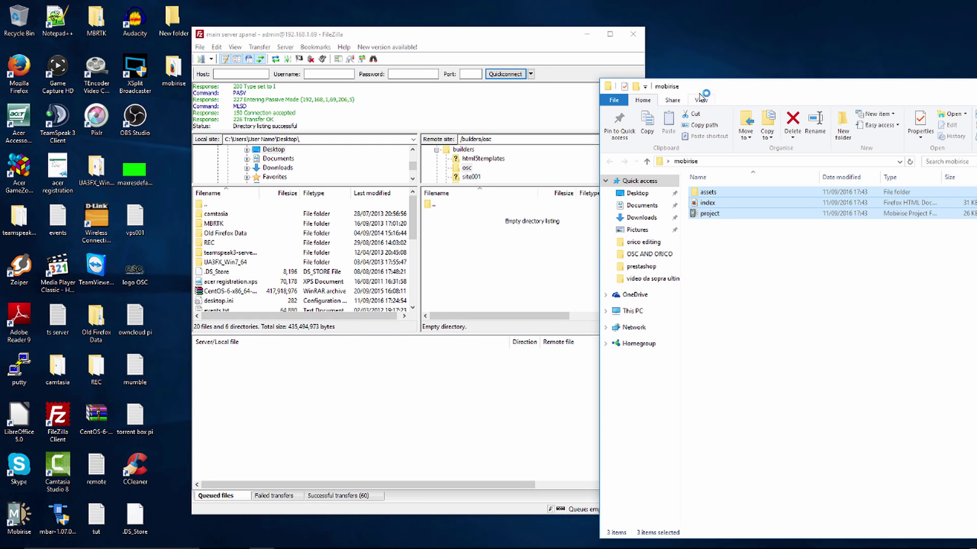
left_click_drag(726, 89, 742, 140)
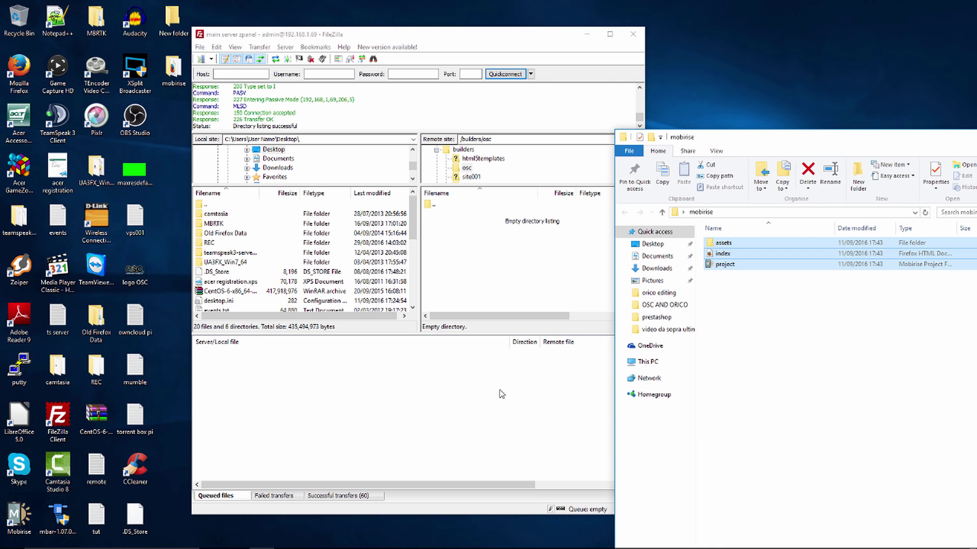
key("alt+Tab")
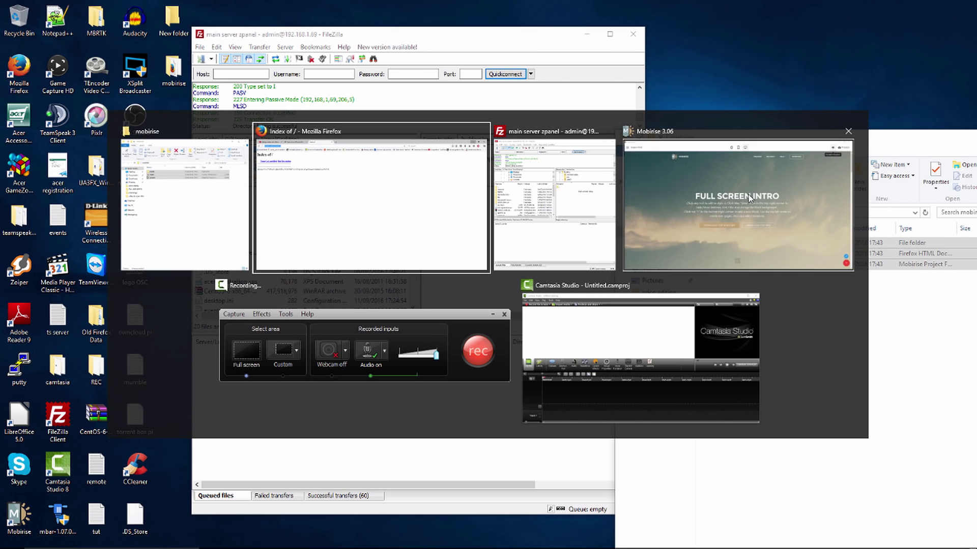
left_click(749, 196)
Reload opensourcechannel.uk and scroll the live Mobirise page down to the footer and back up.
key("alt+Tab")
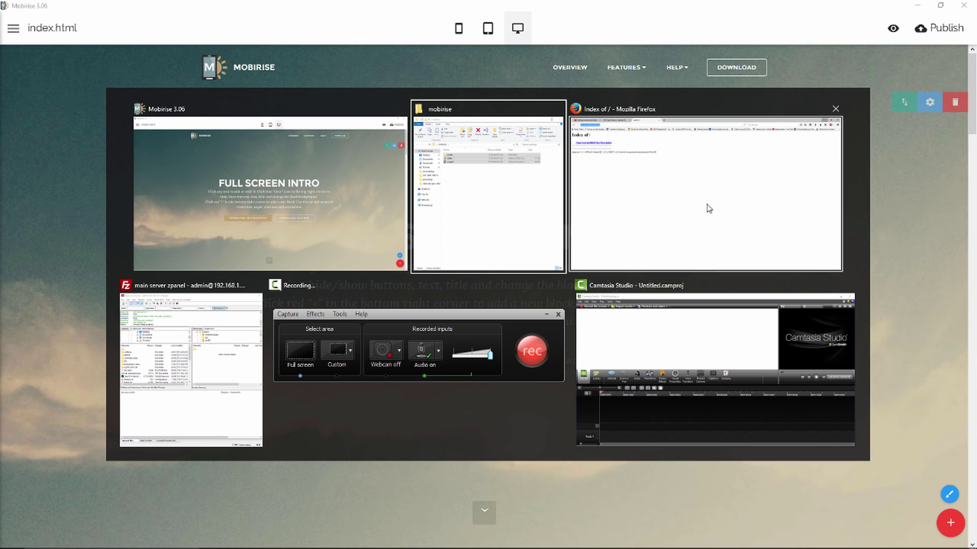
left_click(380, 191)
key("alt+Tab")
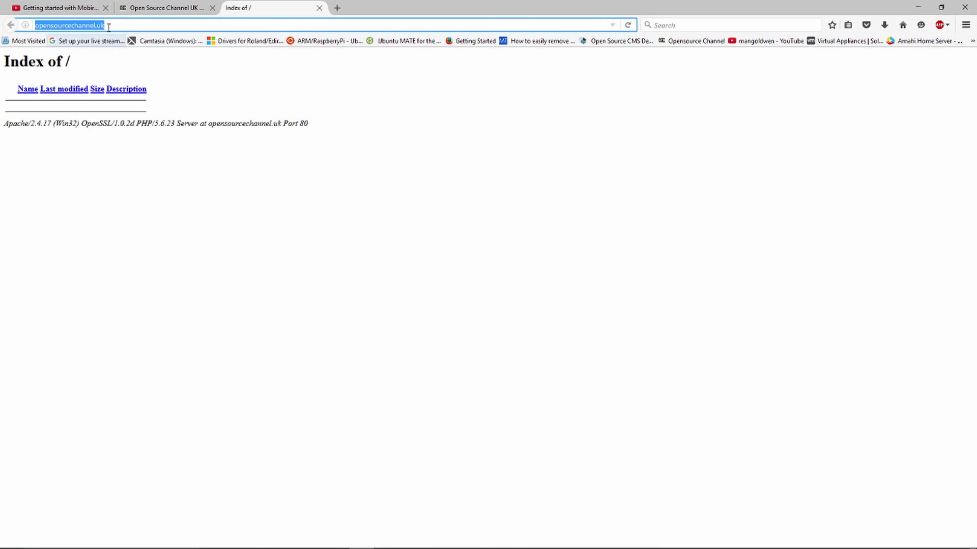
left_click(627, 25)
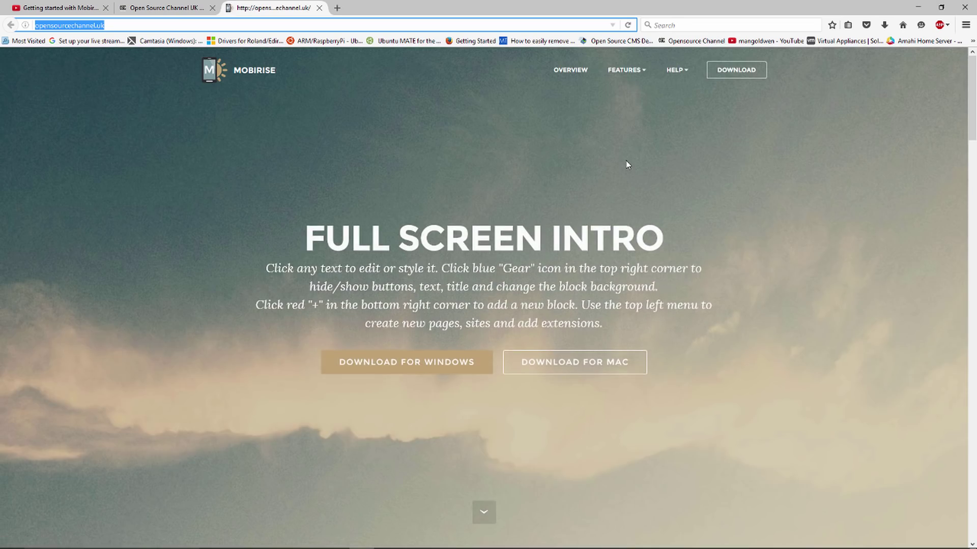
scroll(626, 163, "down", 20)
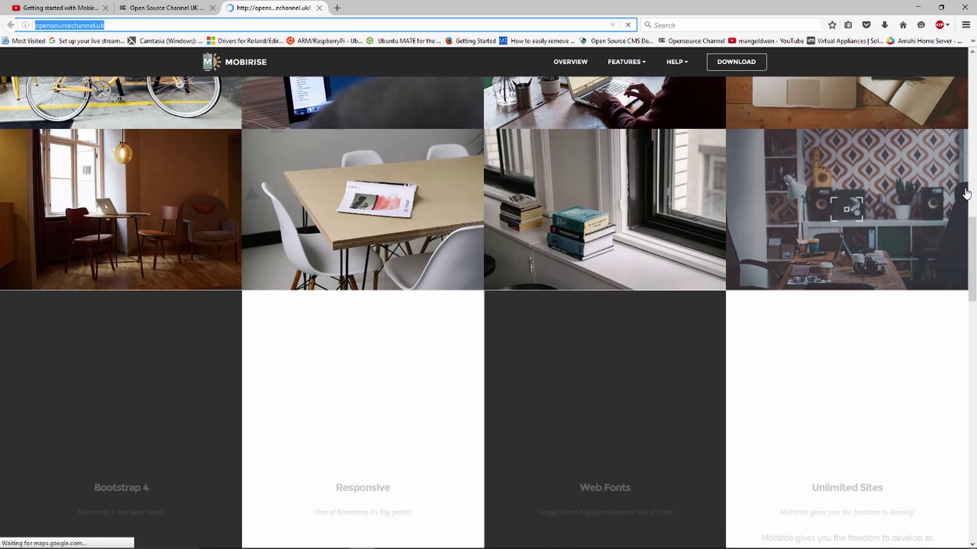
left_click_drag(973, 246, 974, 464)
scroll(973, 464, "down", 10)
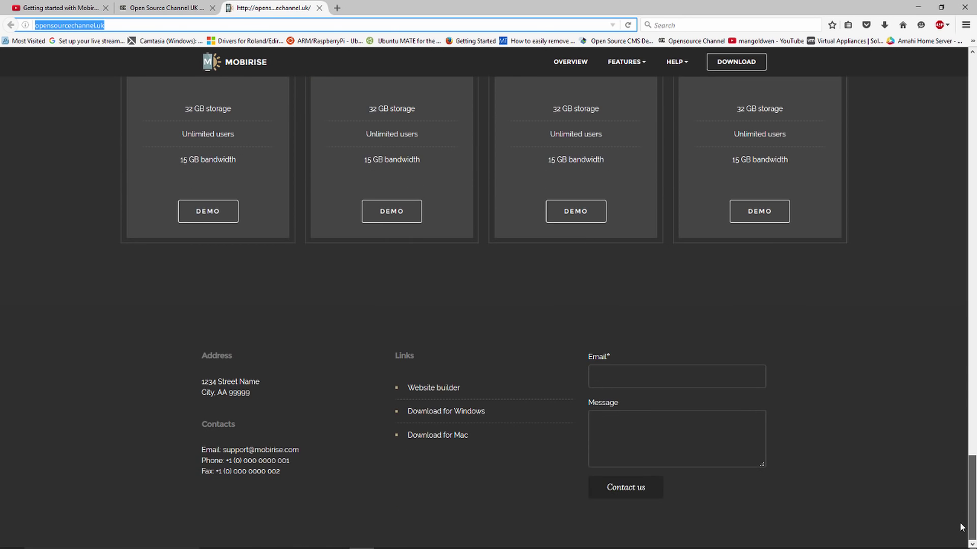
left_click_drag(966, 521, 972, 117)
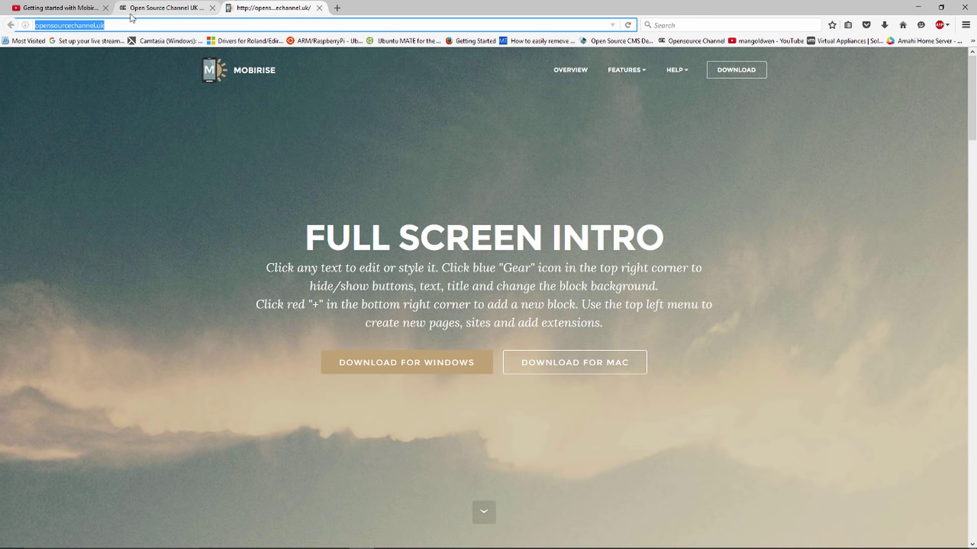
Refresh the remote /builders/osc listing and delete assets, index.html and project.mobirise from it.
left_click(916, 8)
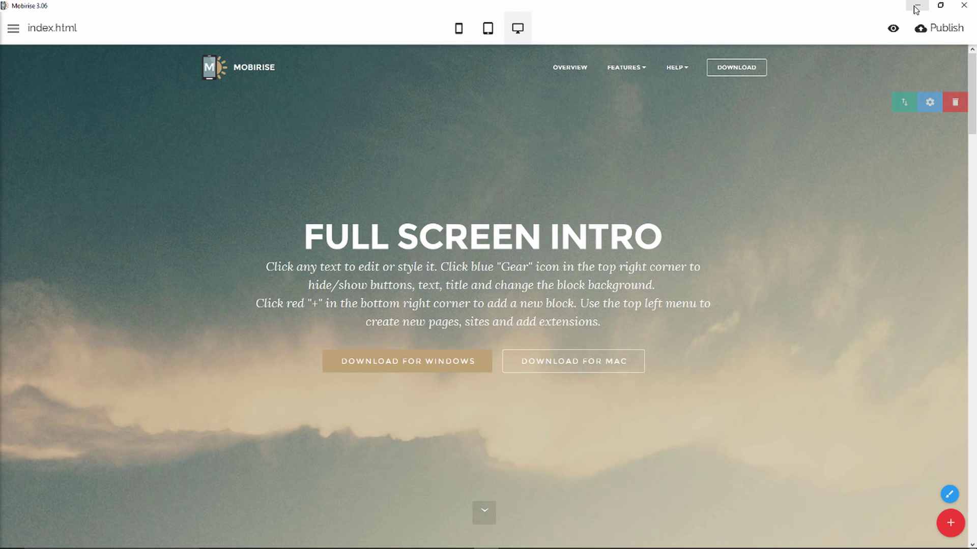
left_click(915, 8)
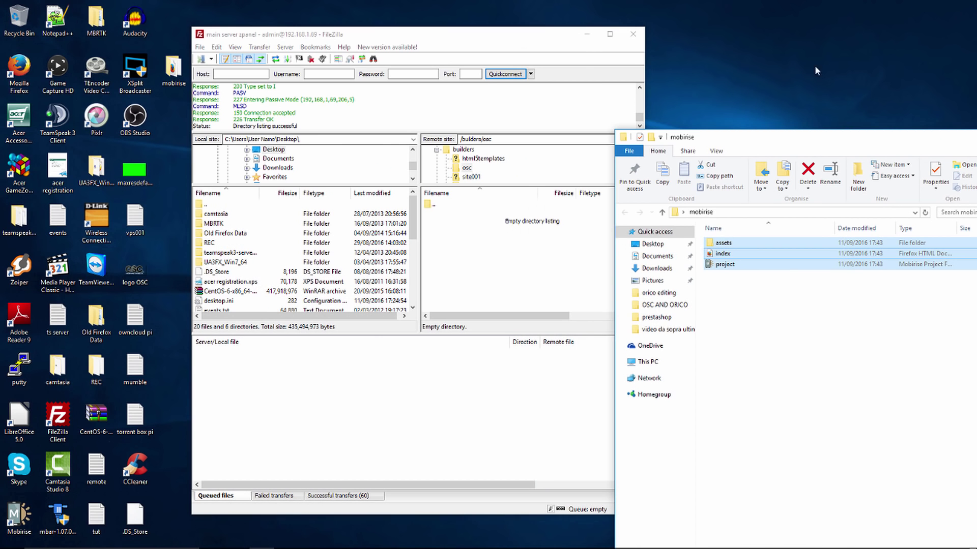
right_click(492, 289)
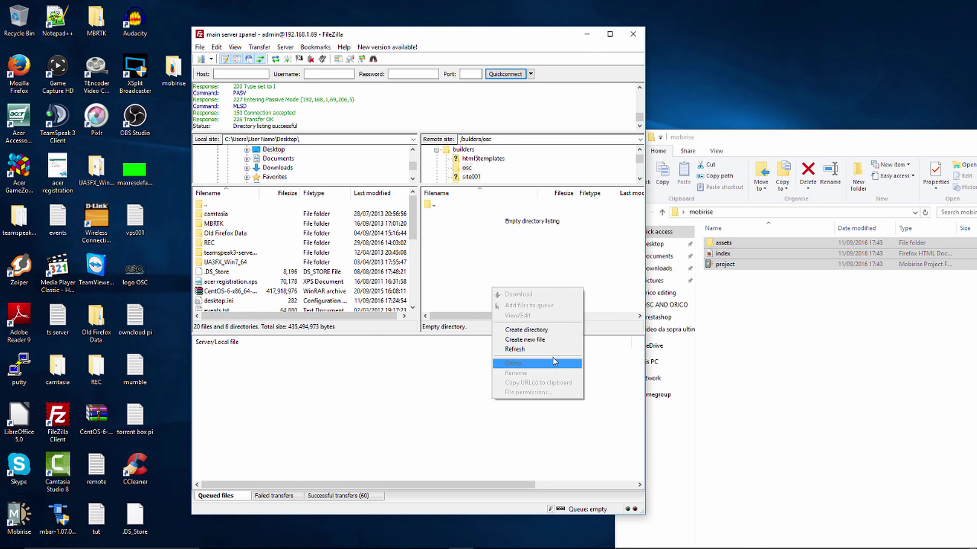
left_click(549, 349)
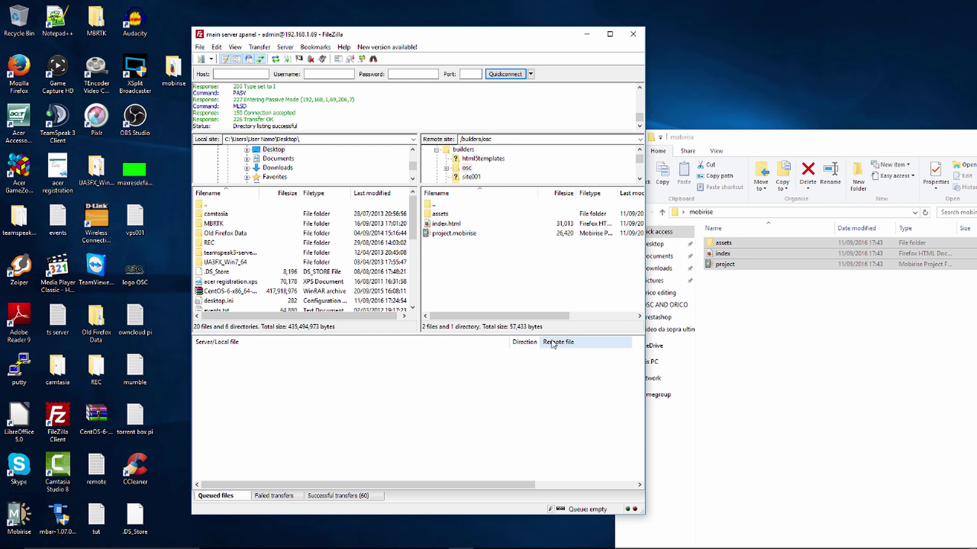
left_click(450, 214)
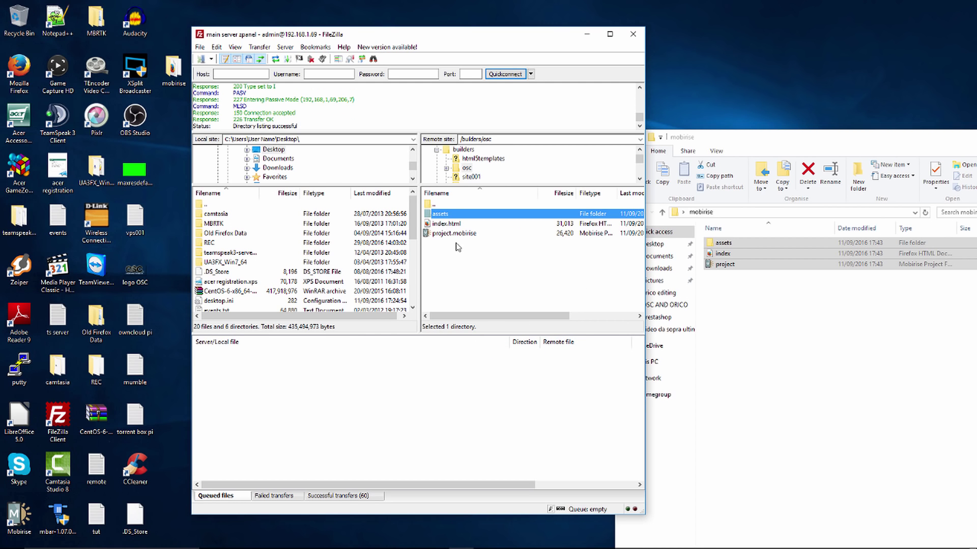
left_click(469, 235, "shift")
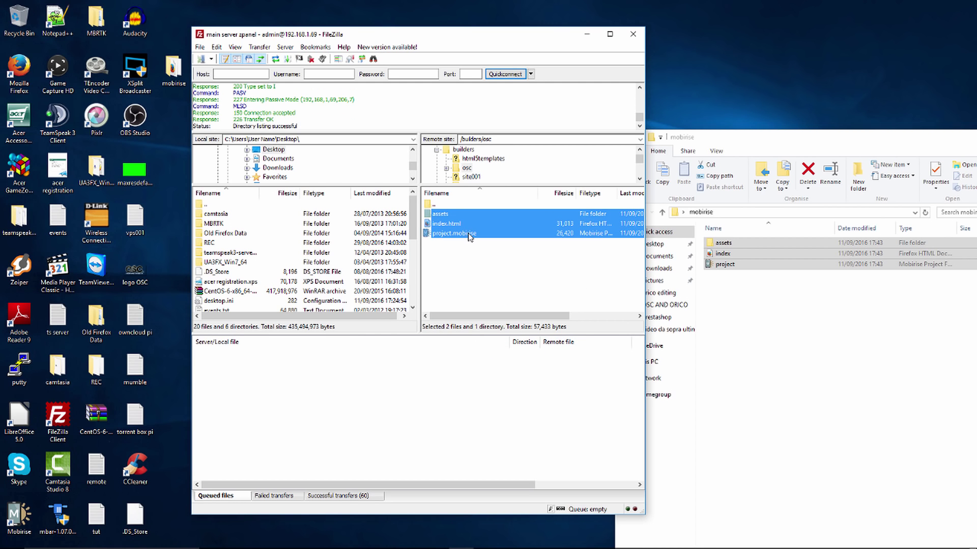
key("Delete")
left_click(521, 315)
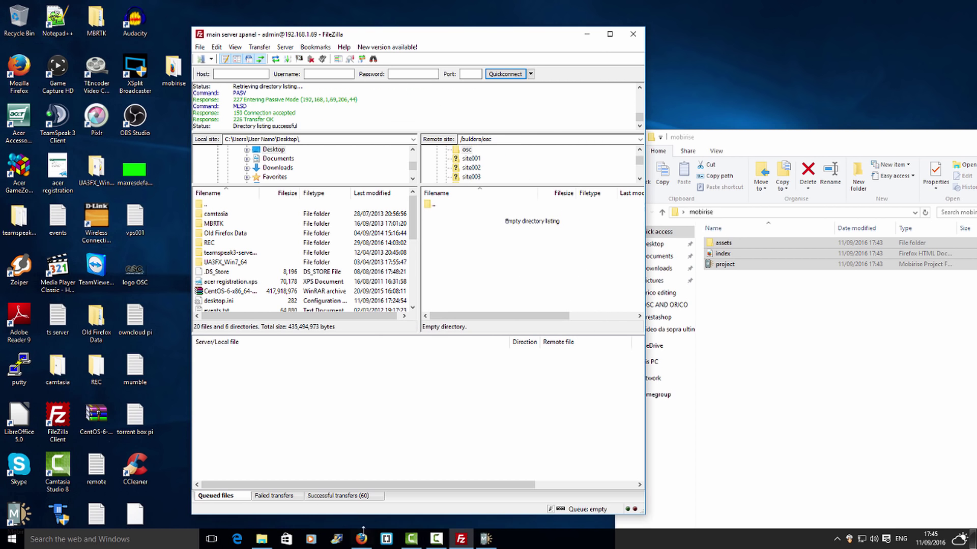
Reload opensourcechannel.uk to confirm only an empty 'Index of /' listing remains.
left_click(361, 539)
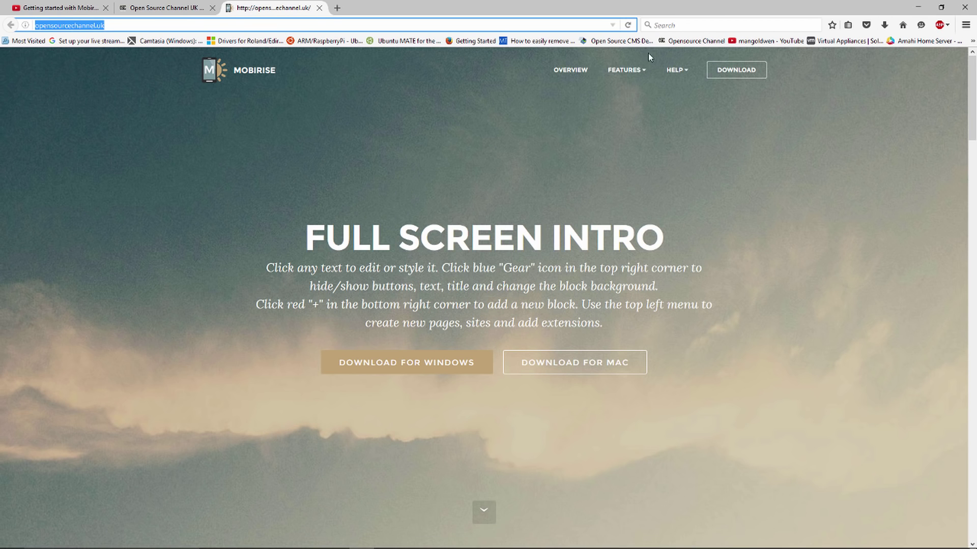
left_click(628, 25)
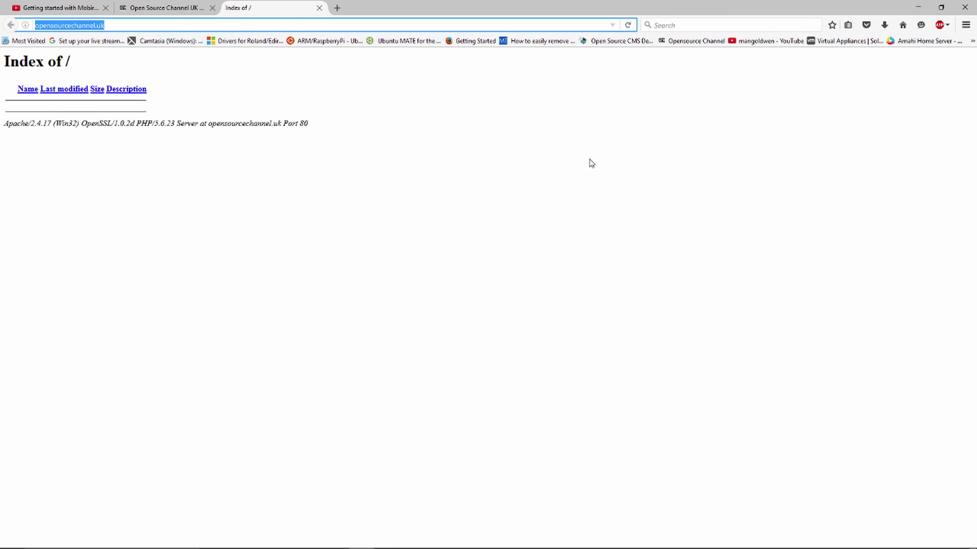
left_click(918, 7)
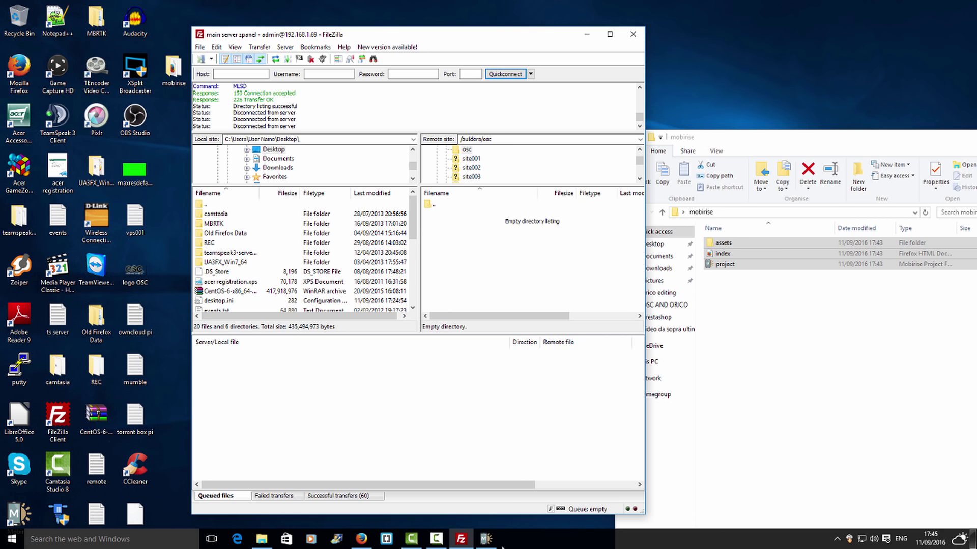
Choose FTP Server as the publish target and start a new entry in the FTP Location Manager.
left_click(487, 541)
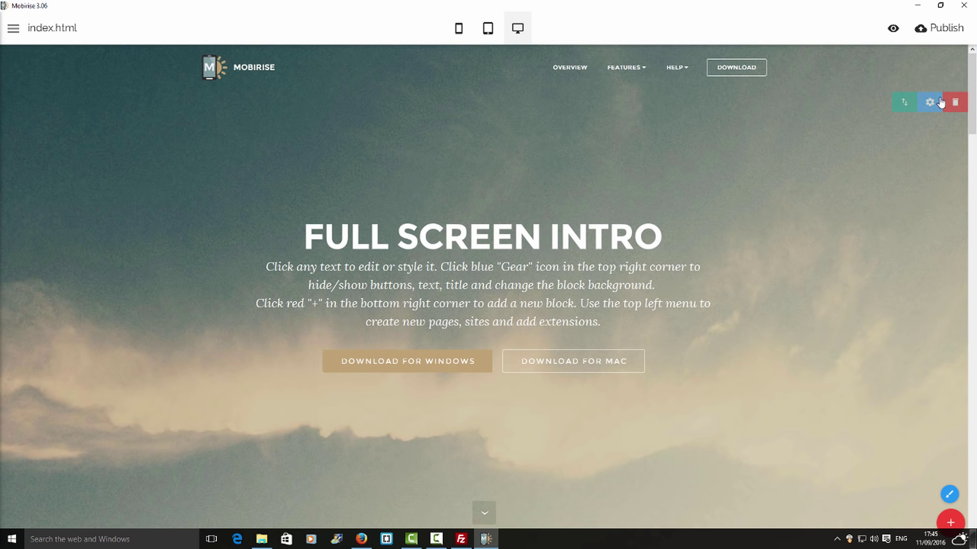
left_click(946, 35)
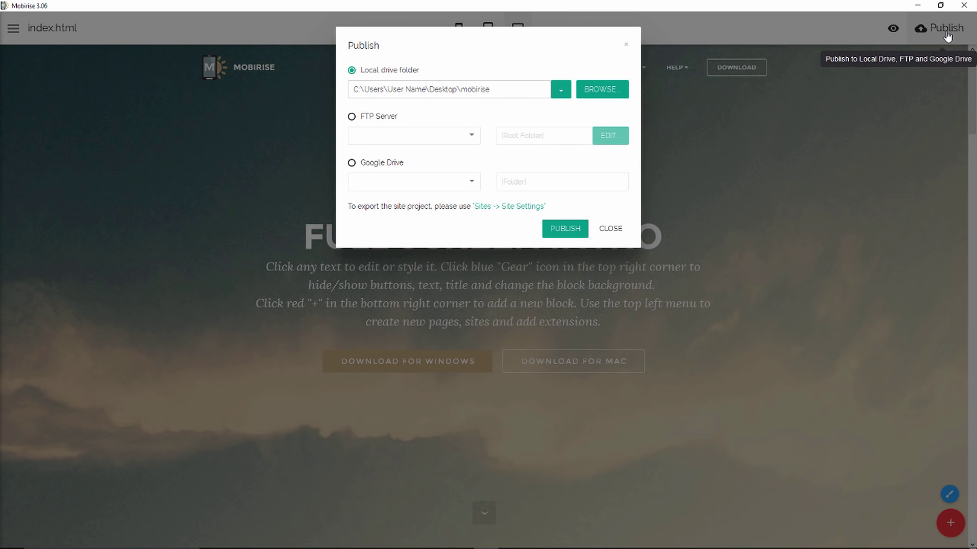
left_click(351, 117)
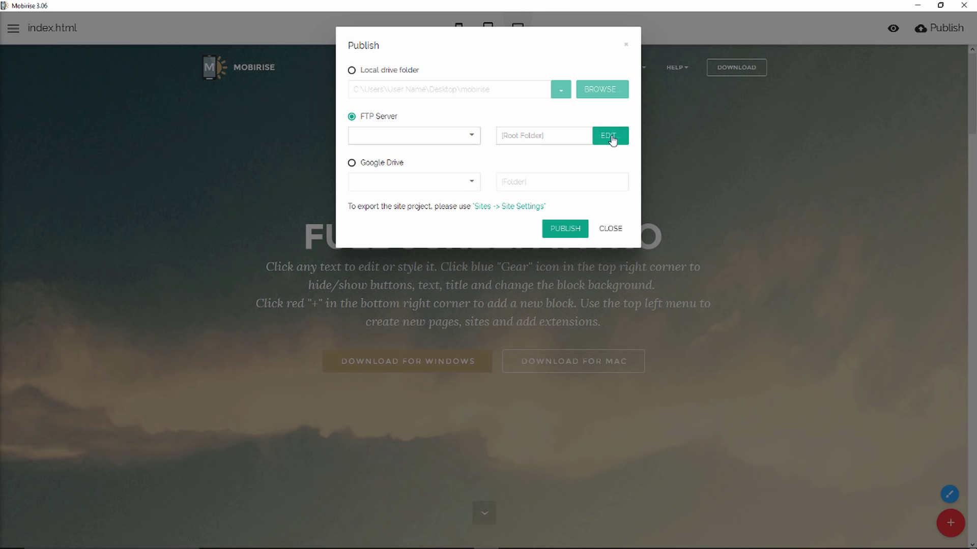
left_click(612, 140)
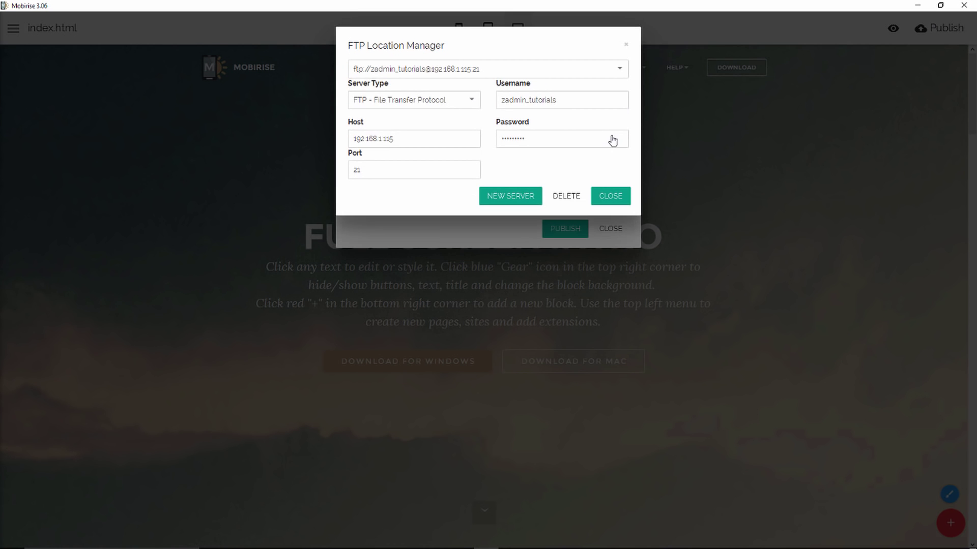
left_click(505, 71)
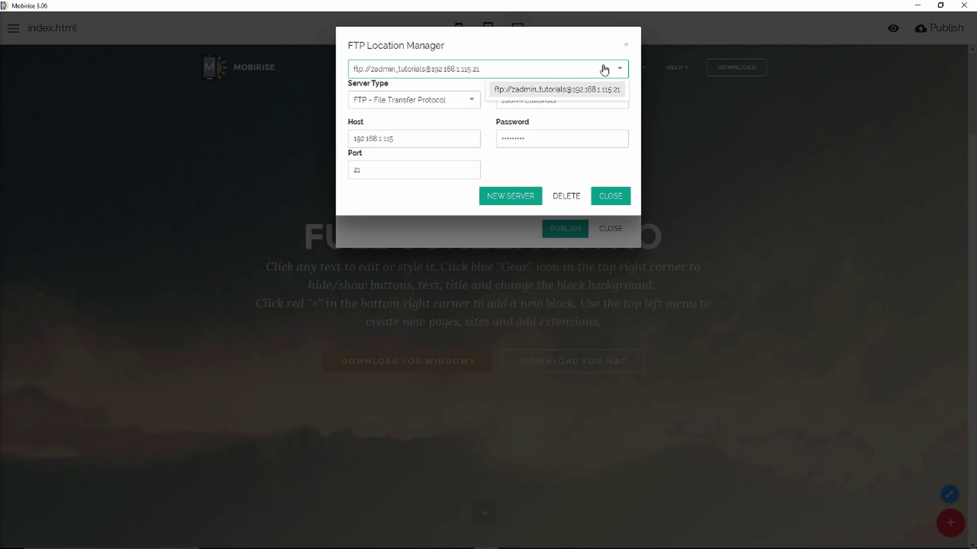
left_click(516, 199)
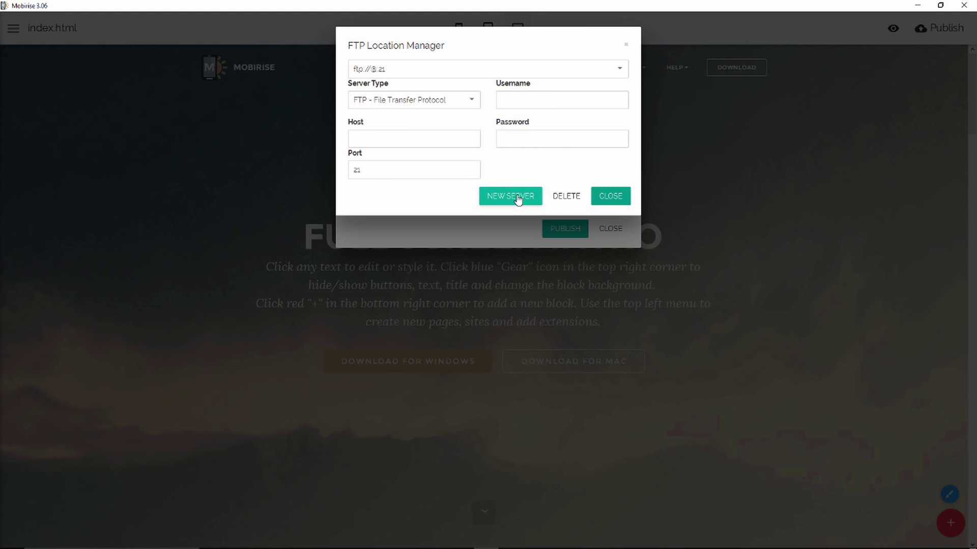
Enter host 192.168.1.69 and the FTP username for the new server entry.
left_click(415, 140)
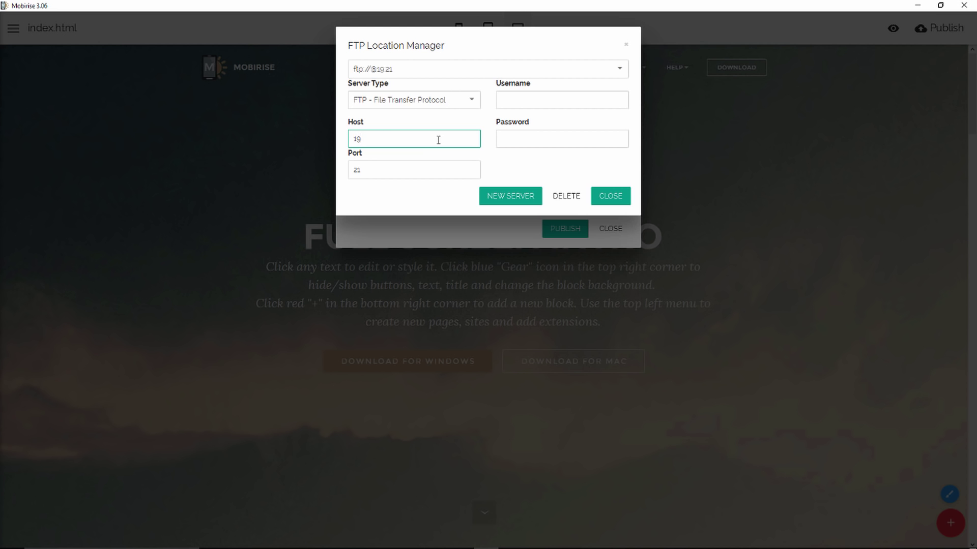
type("192.168.1")
key("alt+Tab")
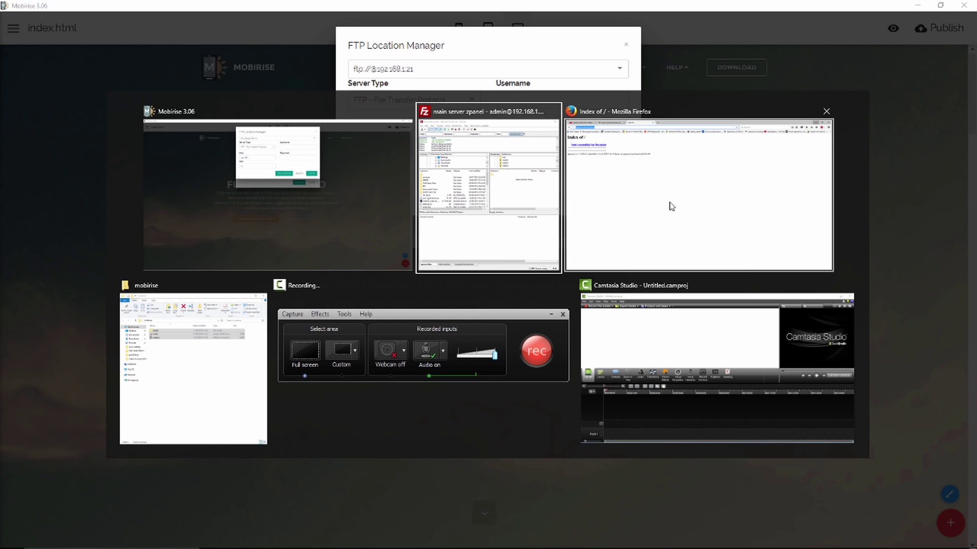
left_click(680, 209)
key("alt+Tab")
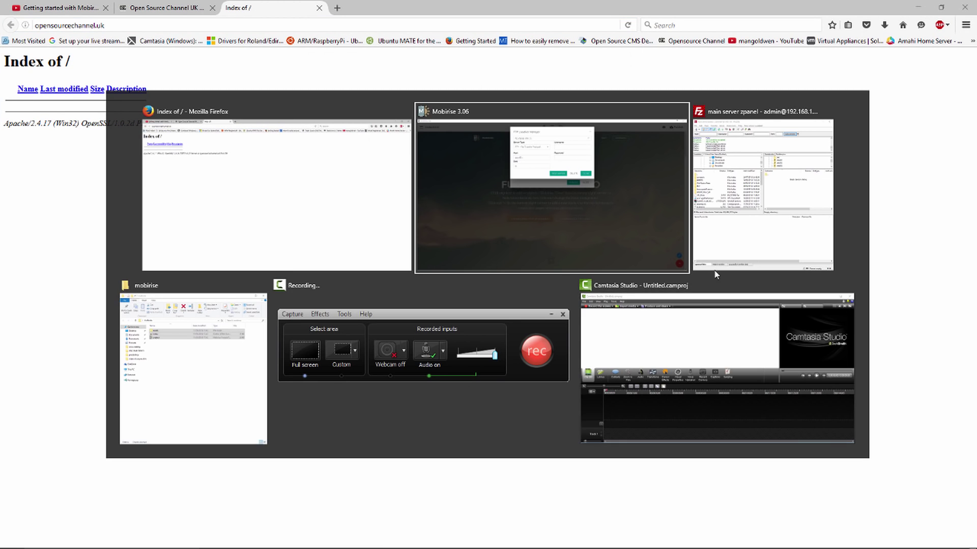
left_click(760, 255)
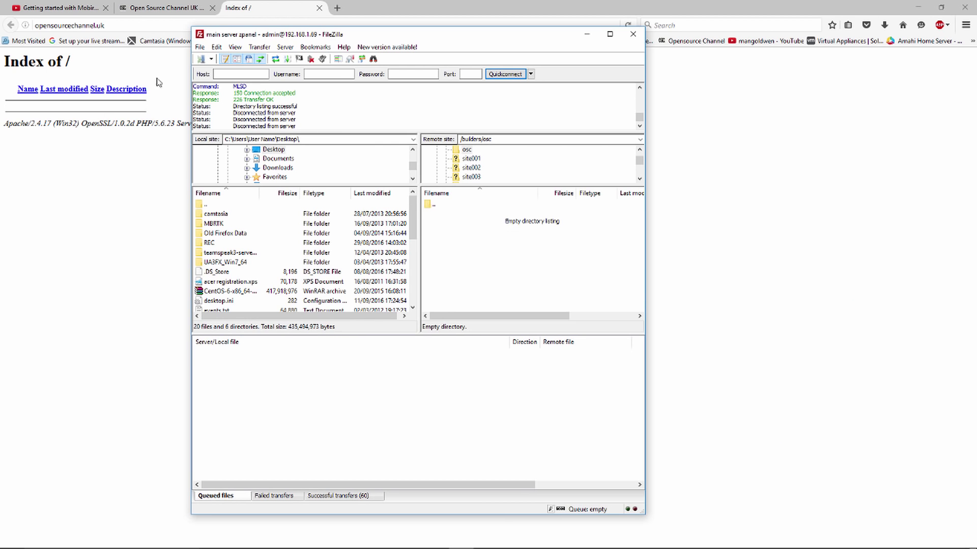
key("alt+Tab")
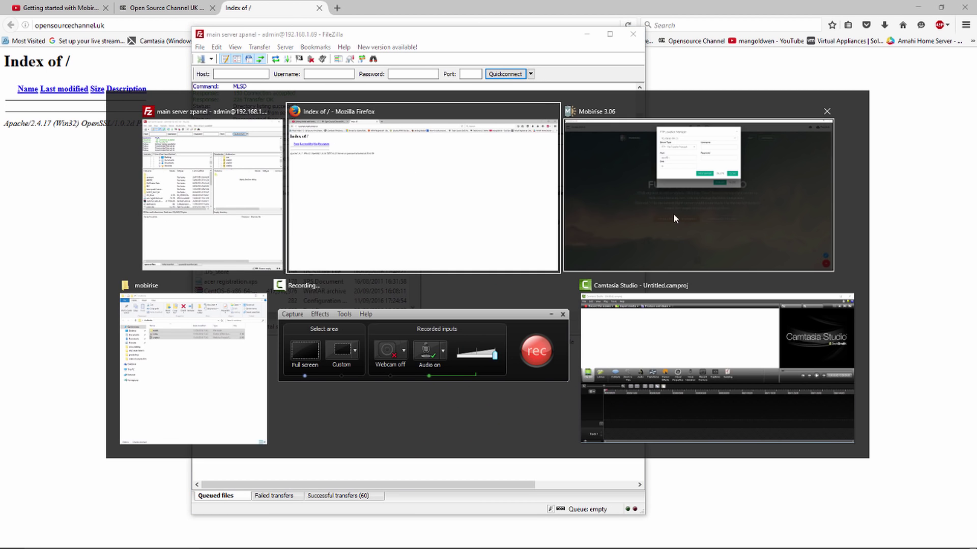
left_click(672, 215)
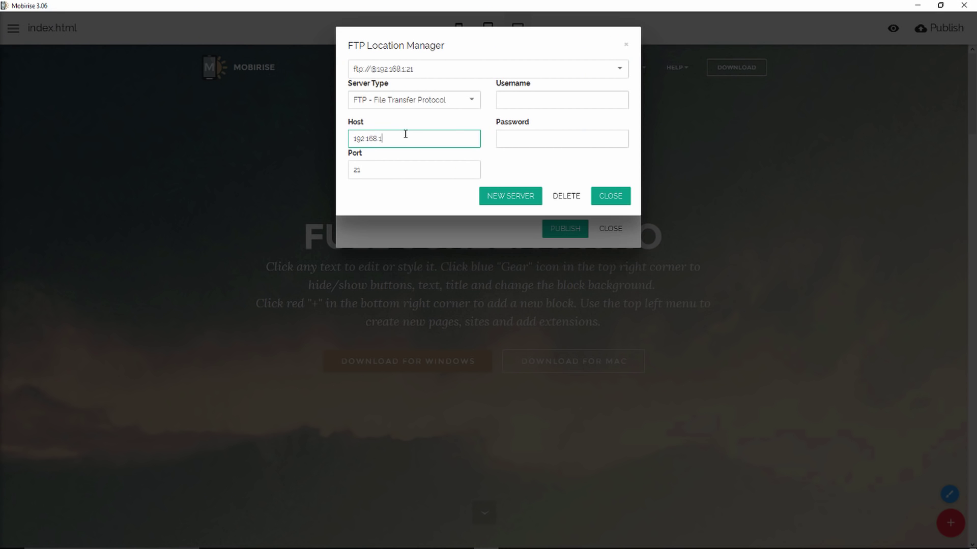
type("9")
left_click(581, 103)
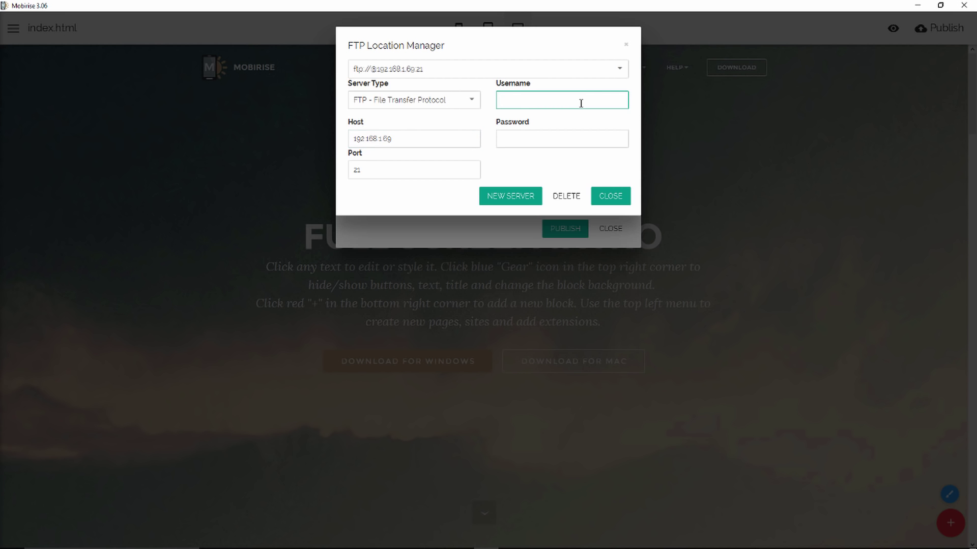
type("admin")
key("Tab")
key("Tab")
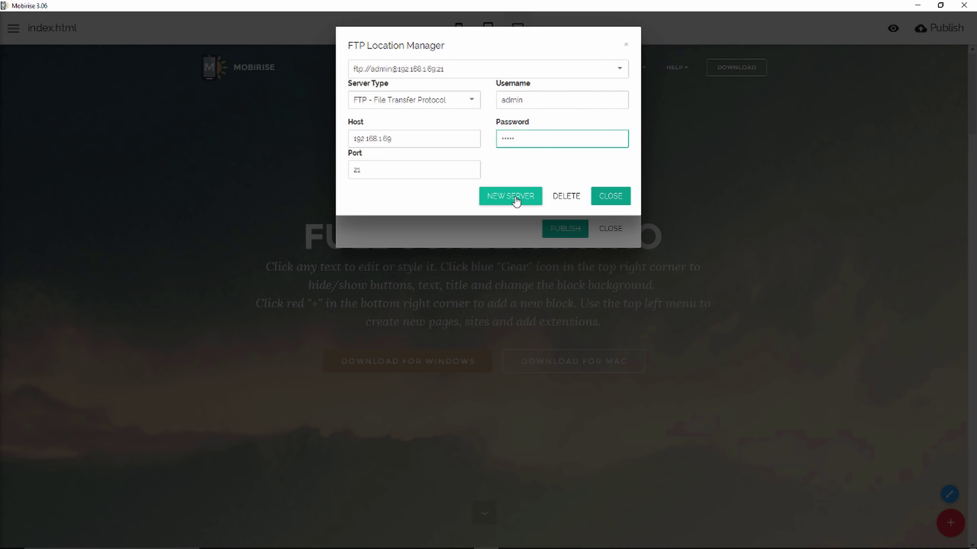
Save the FTP server and publish the site to /builders/osc, dismissing the success message.
left_click(609, 197)
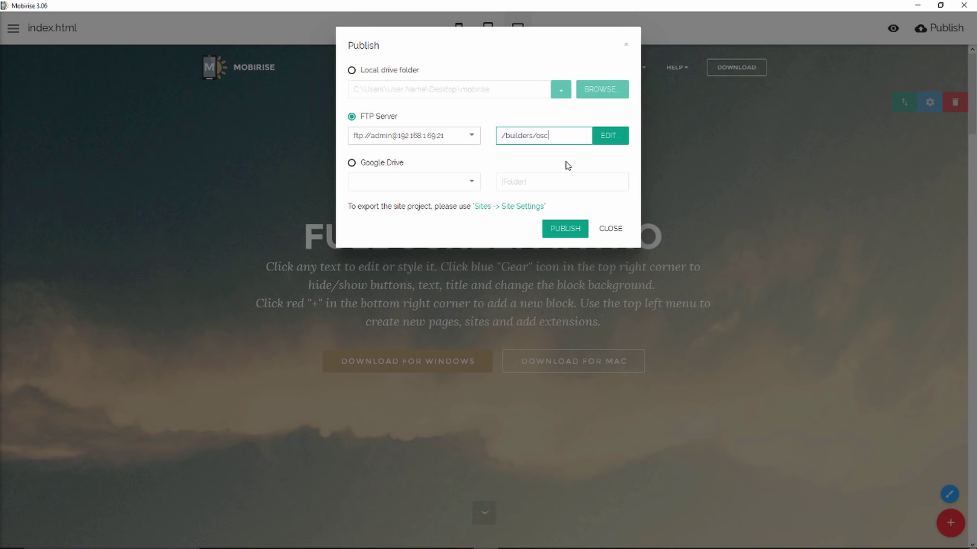
left_click(576, 230)
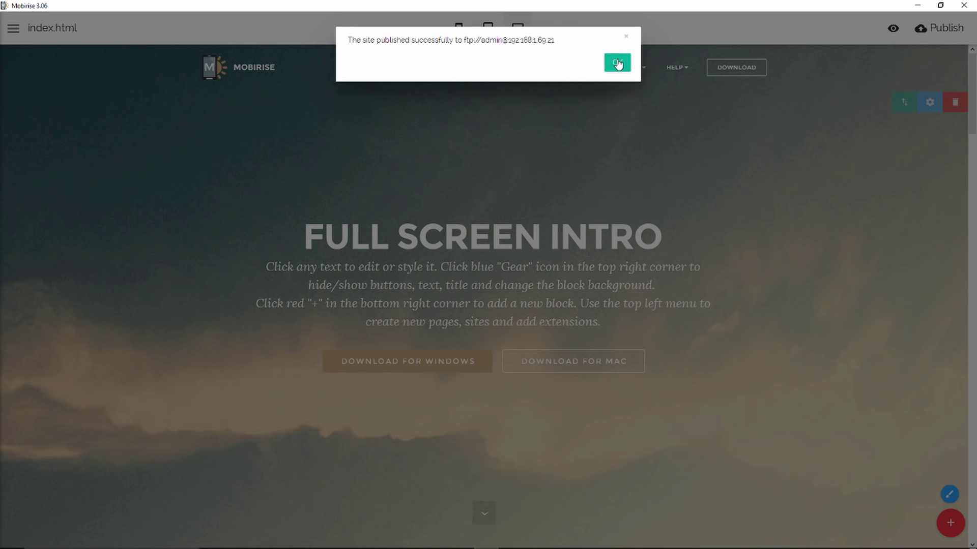
left_click(616, 63)
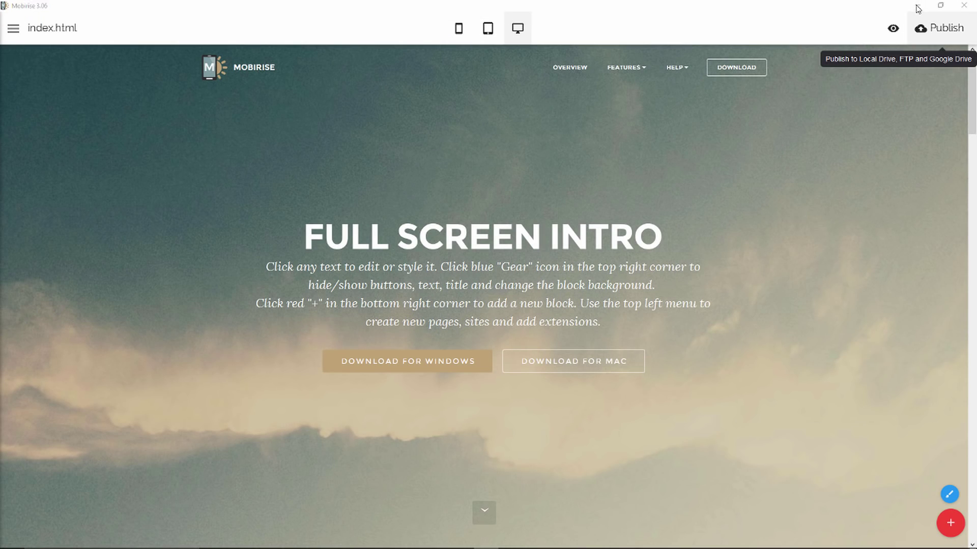
Refresh FileZilla's remote listing to show assets, index.html and project.mobirise.
left_click(917, 7)
right_click(501, 299)
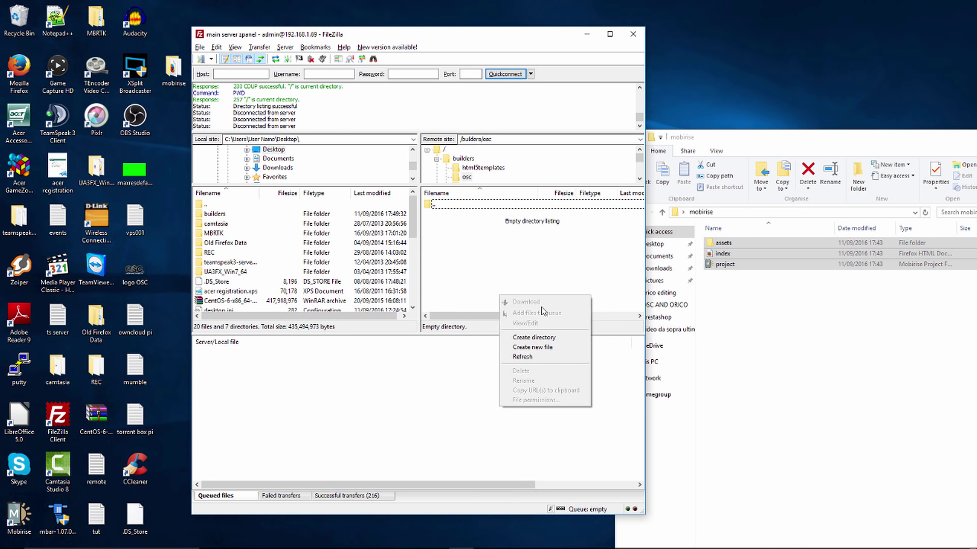
left_click(550, 356)
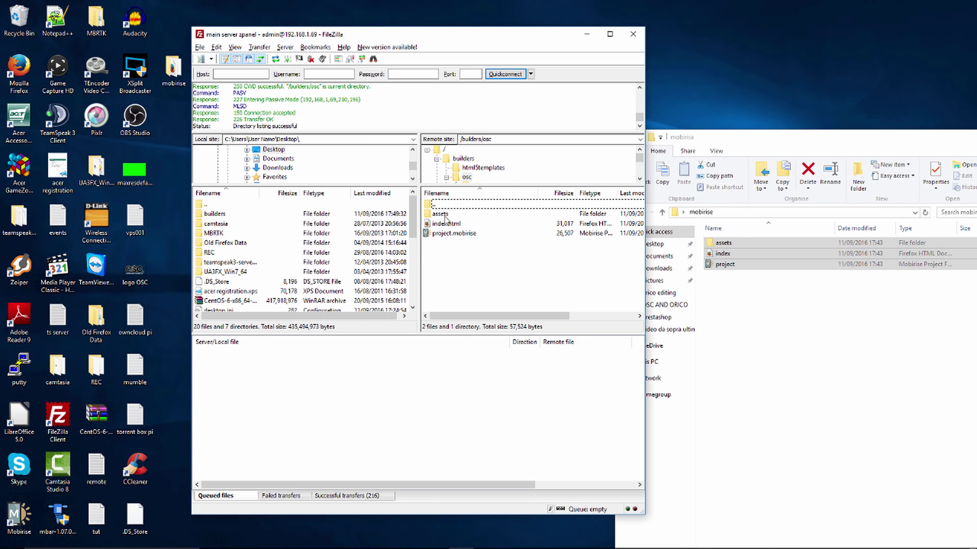
Reload opensourcechannel.uk and scroll the FTP-published Mobirise page to check it, then minimize Firefox.
mouse_move(432, 547)
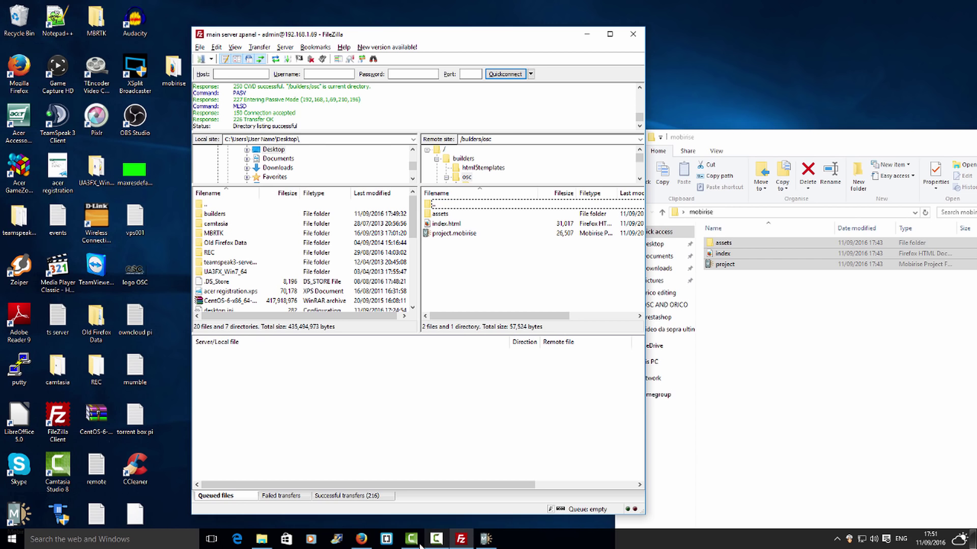
left_click(360, 539)
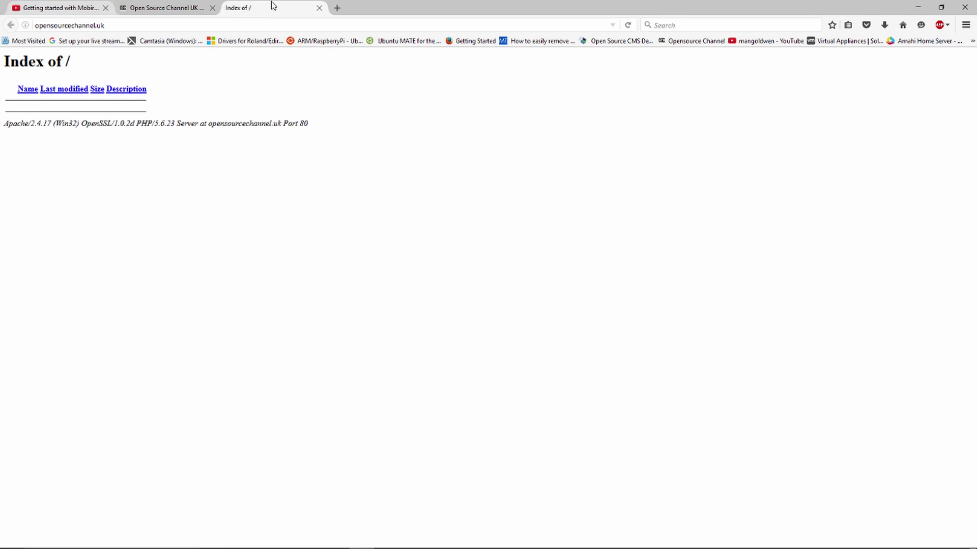
left_click(627, 25)
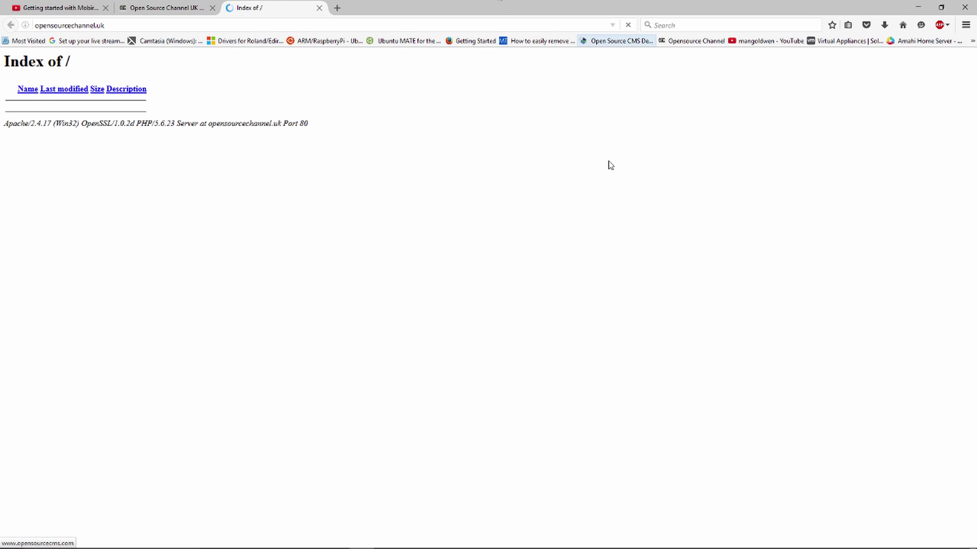
scroll(628, 154, "down", 8)
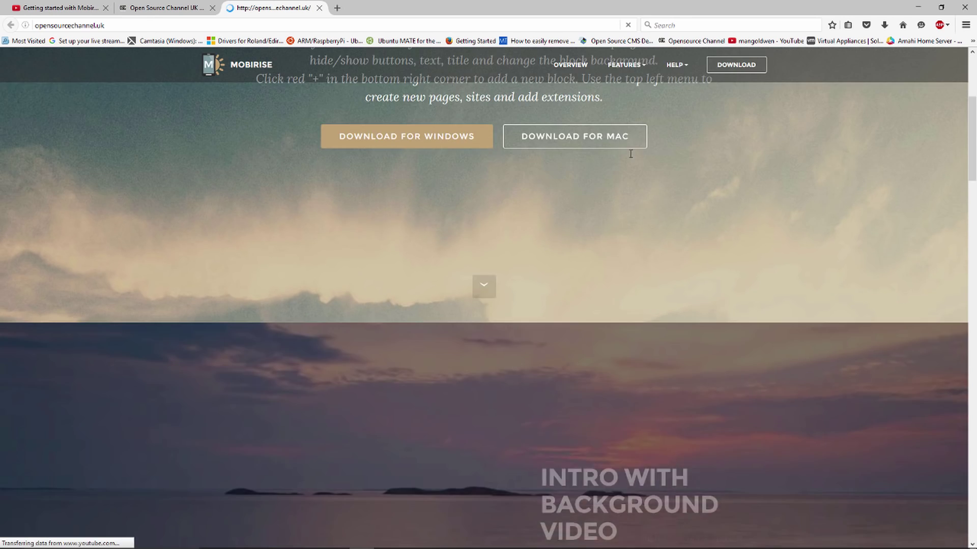
scroll(630, 154, "up", 10)
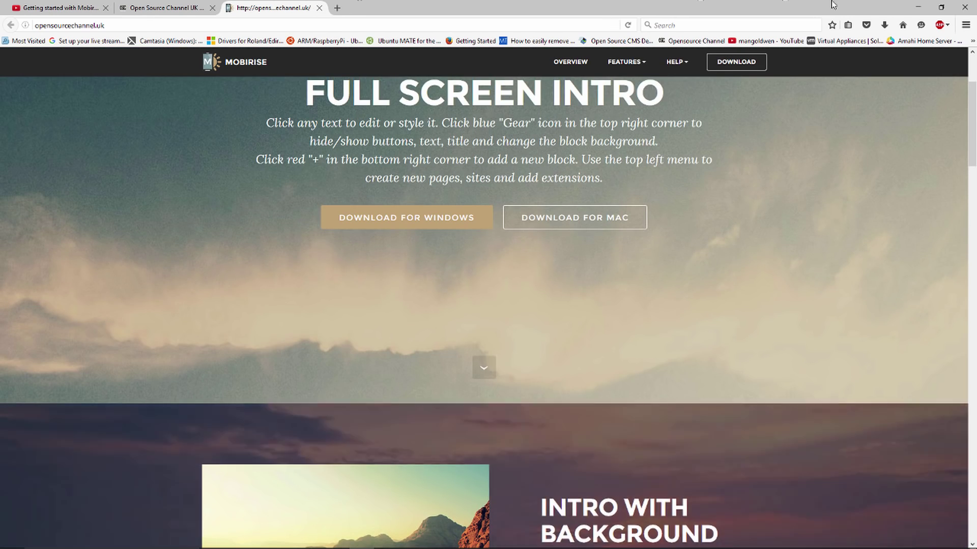
left_click(918, 7)
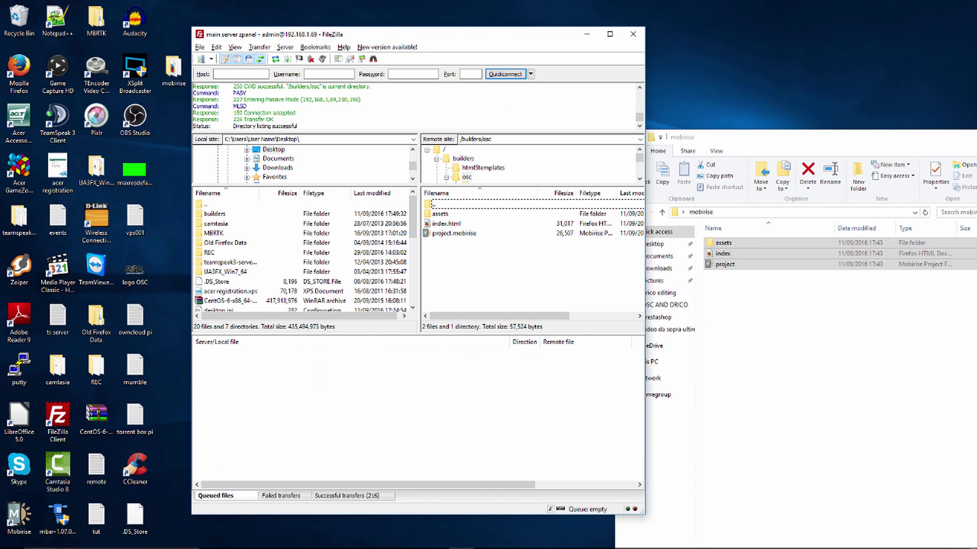
mouse_move(708, 544)
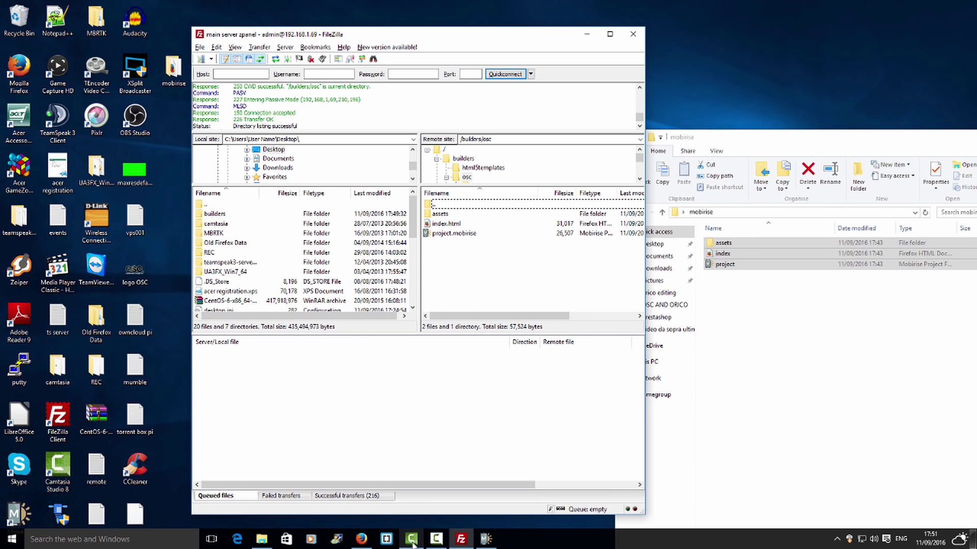
Inspect the Google Drive publish option's account list and Folder field, then close without publishing.
left_click(486, 539)
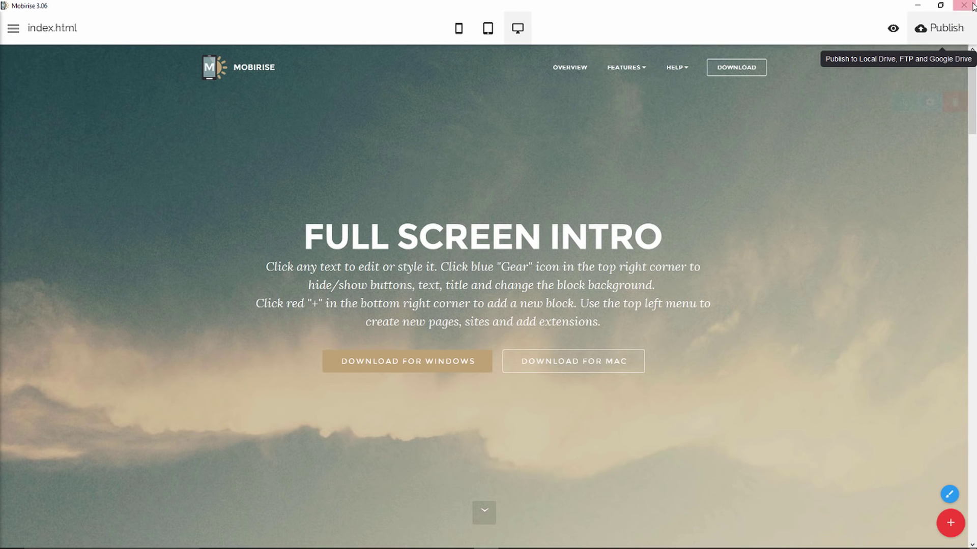
left_click(958, 23)
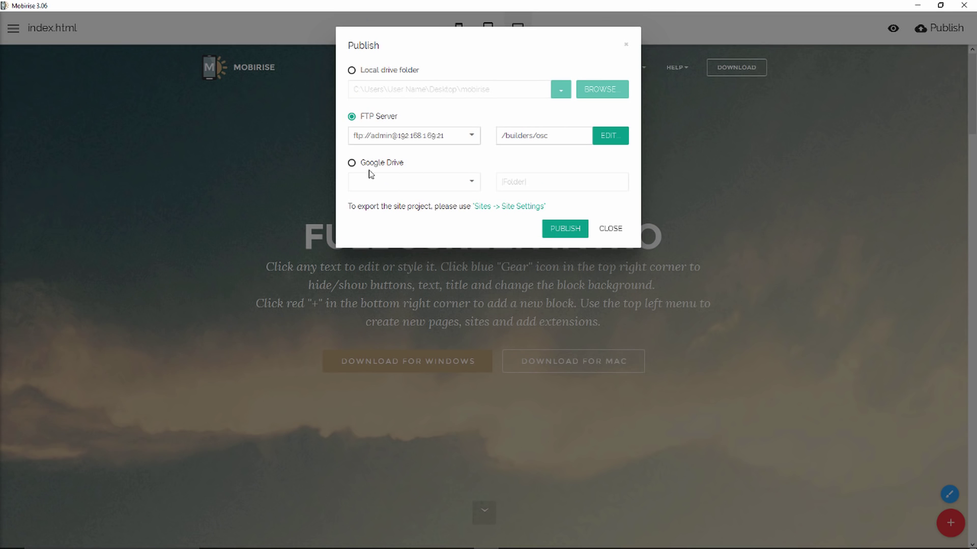
left_click(367, 168)
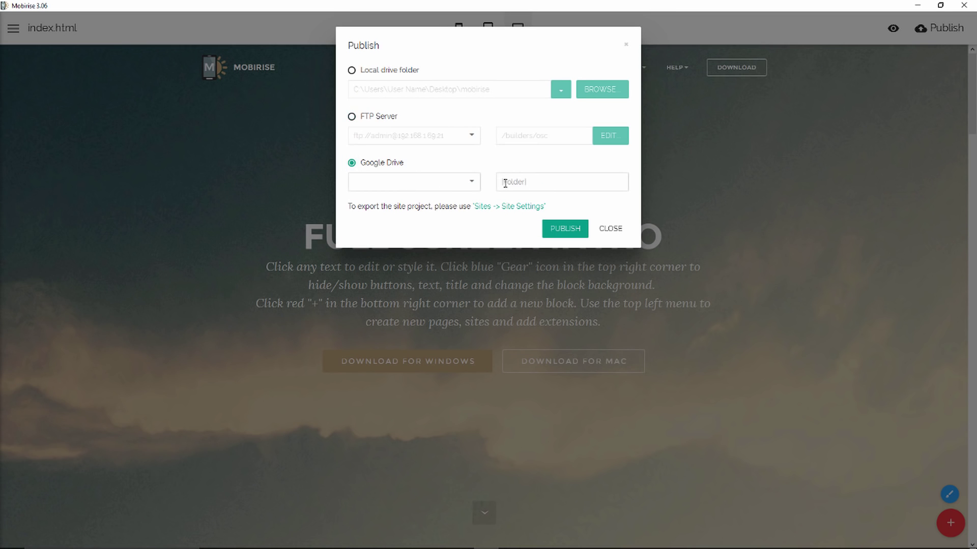
left_click(466, 183)
left_click(438, 181)
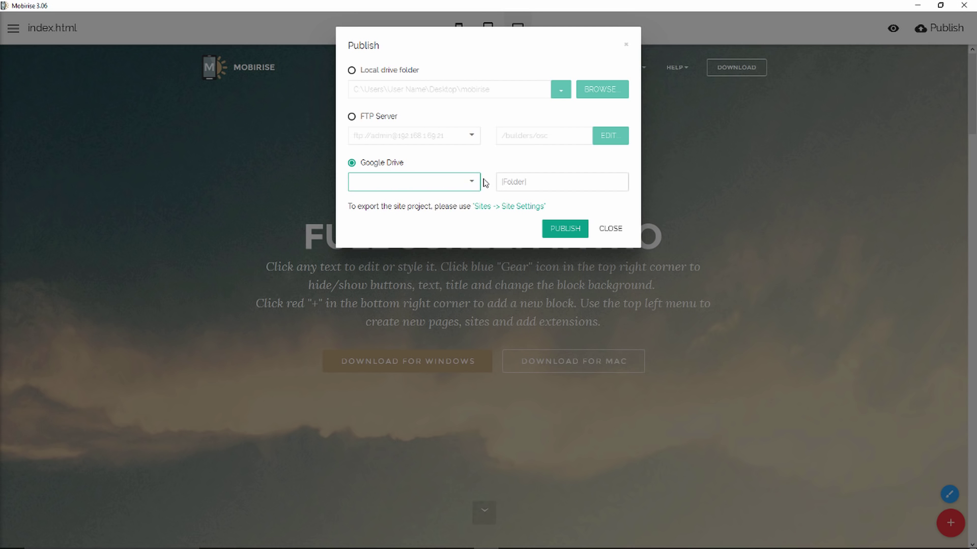
left_click(561, 182)
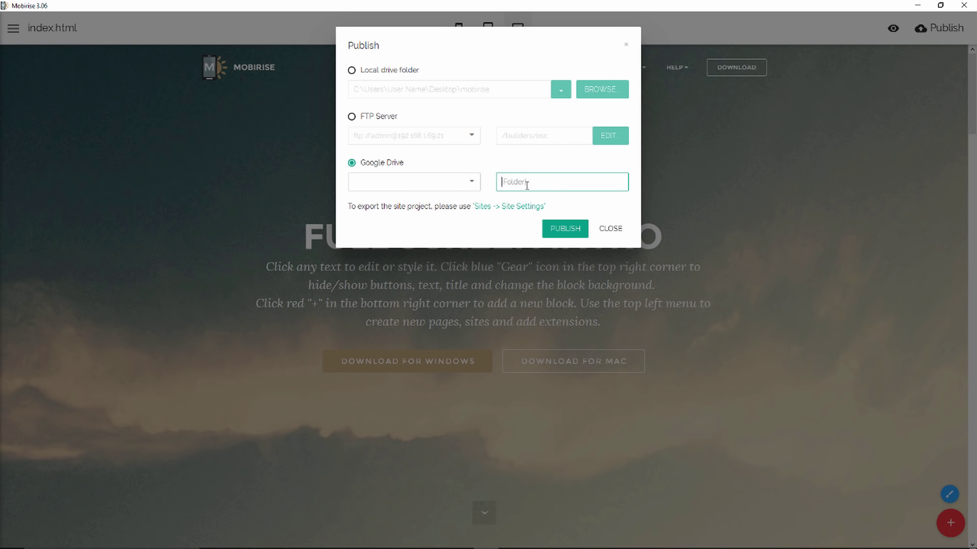
left_click(609, 228)
left_click(935, 28)
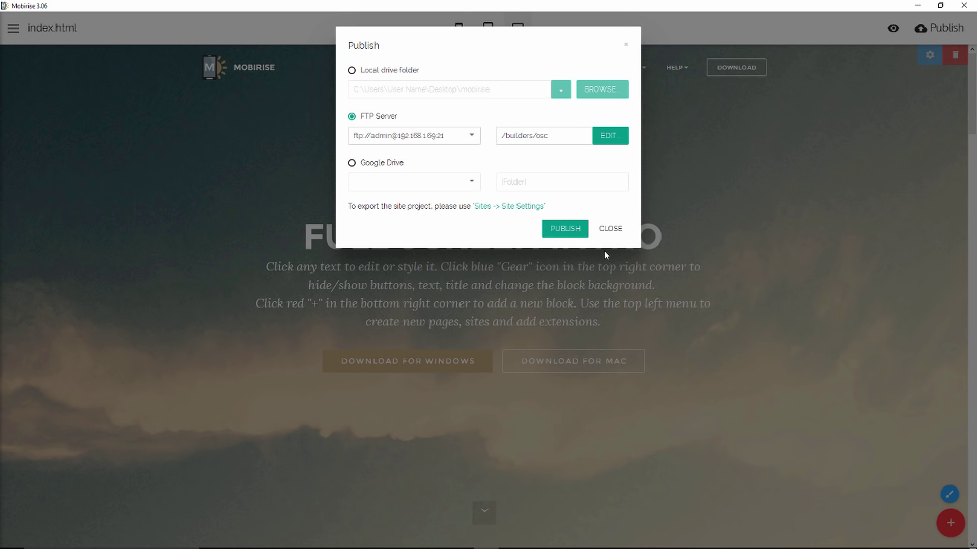
left_click(612, 231)
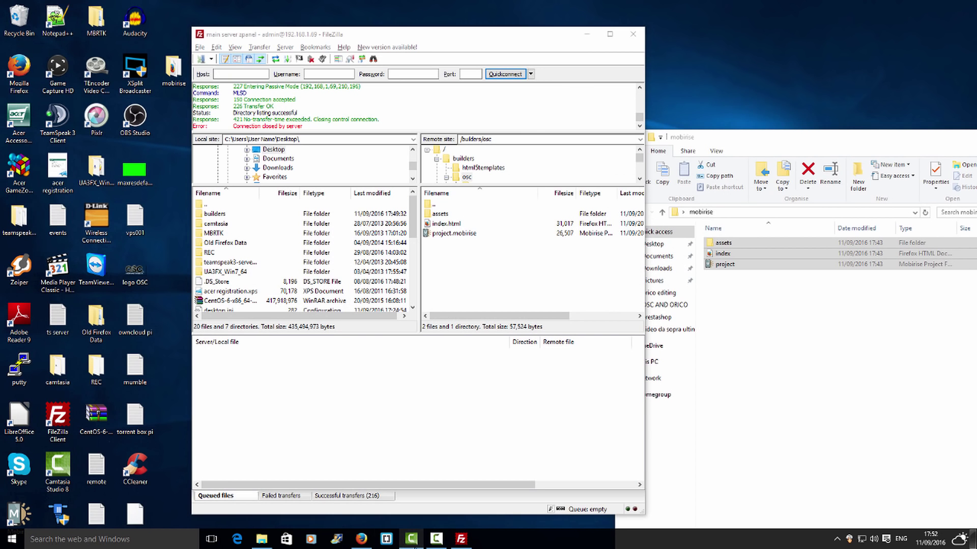
Return to the YouTube tab with the 'Getting started with Mobirise site Publishing' video, scrolled to the top.
left_click(361, 539)
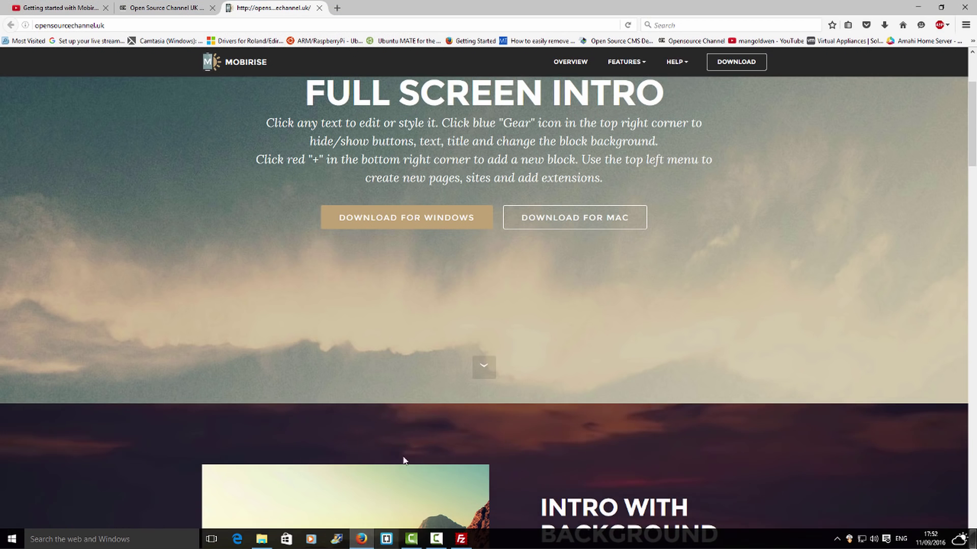
left_click(151, 7)
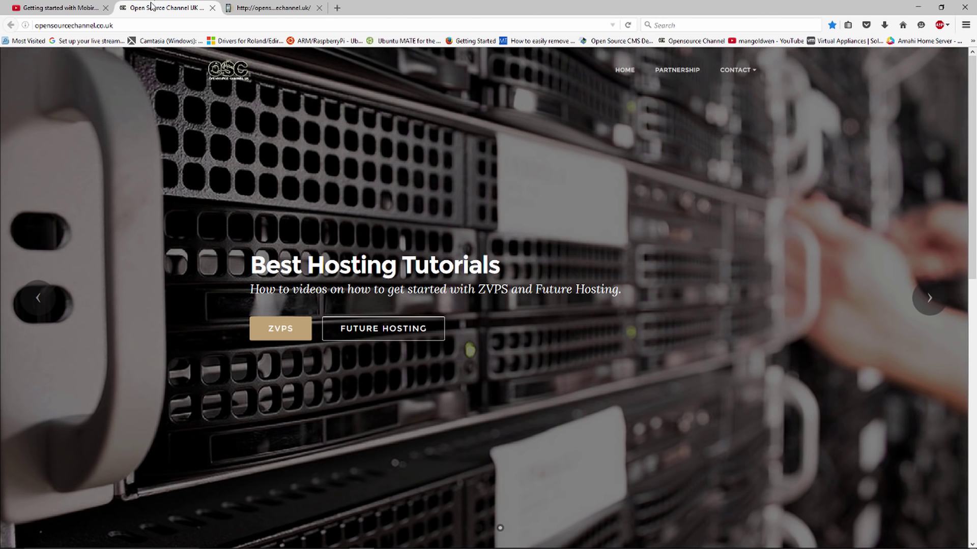
left_click(67, 8)
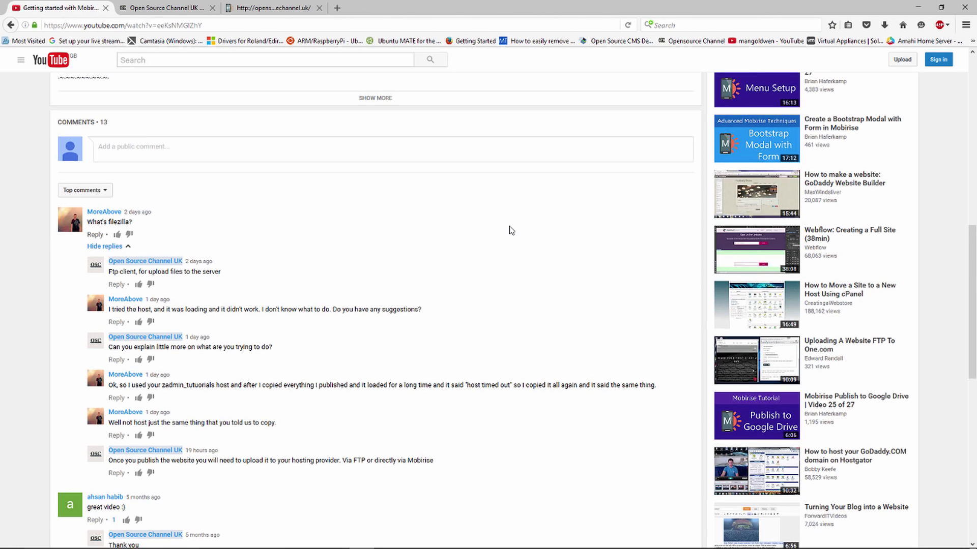
scroll(511, 230, "up", 10)
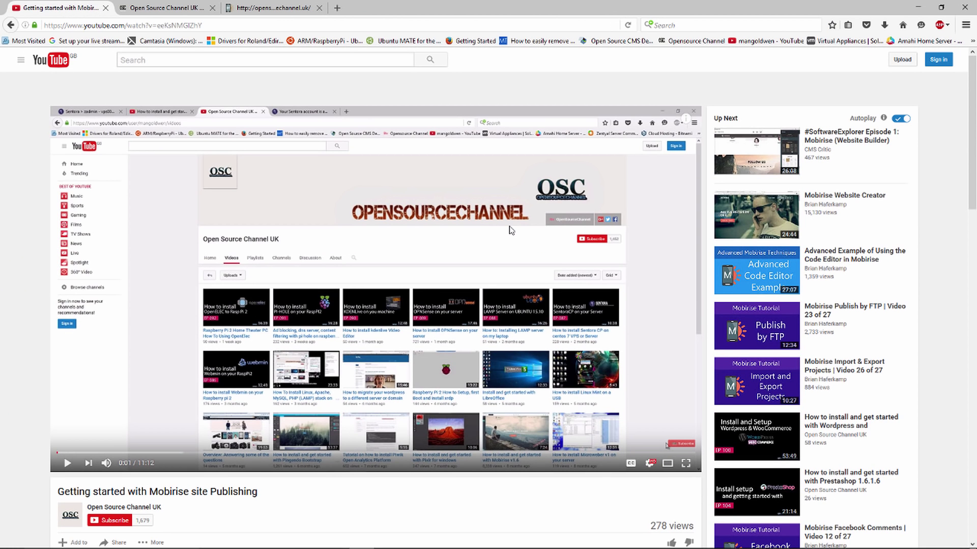